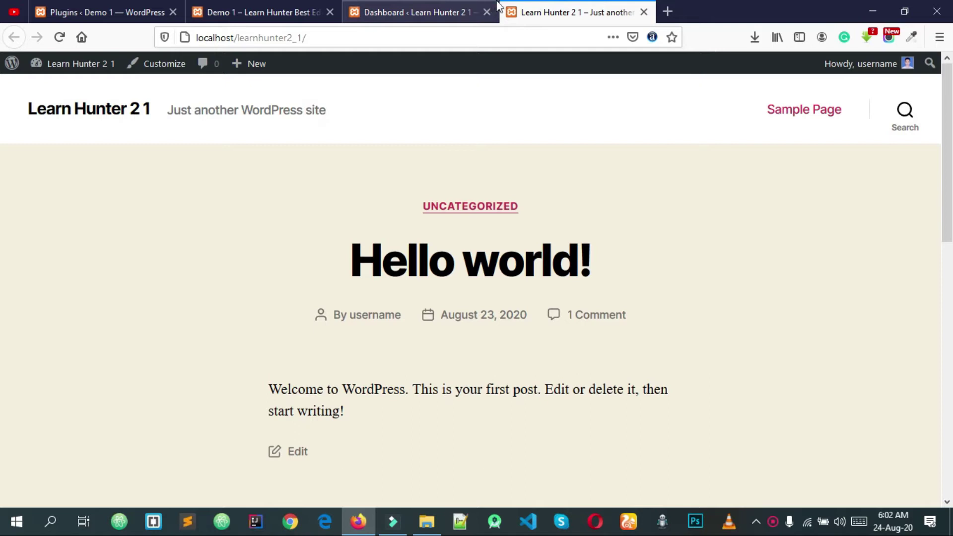
Switch to the Learn Hunter 2 1 admin dashboard and log out of the account
click(472, 1)
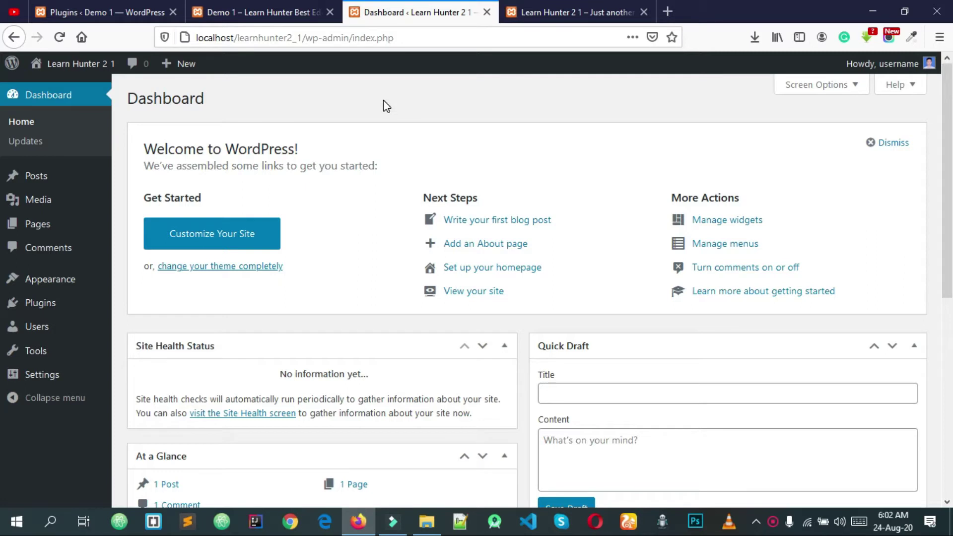
mouse_move(888, 63)
click(840, 135)
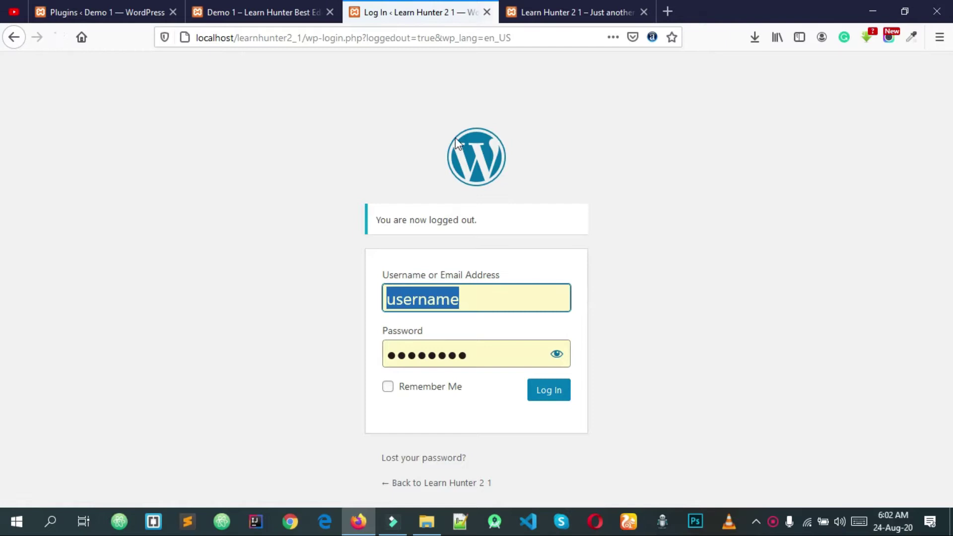
Load the wp-admin address of the localhost/learnhunter2_1 site to reach its login form
click(509, 94)
drag(306, 36, 579, 38)
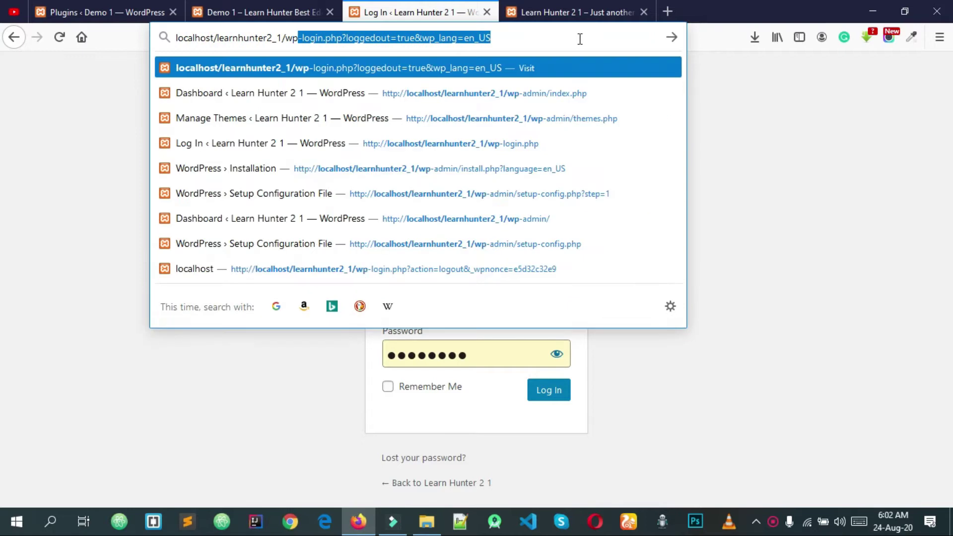
text(wp-admin)
key(Return)
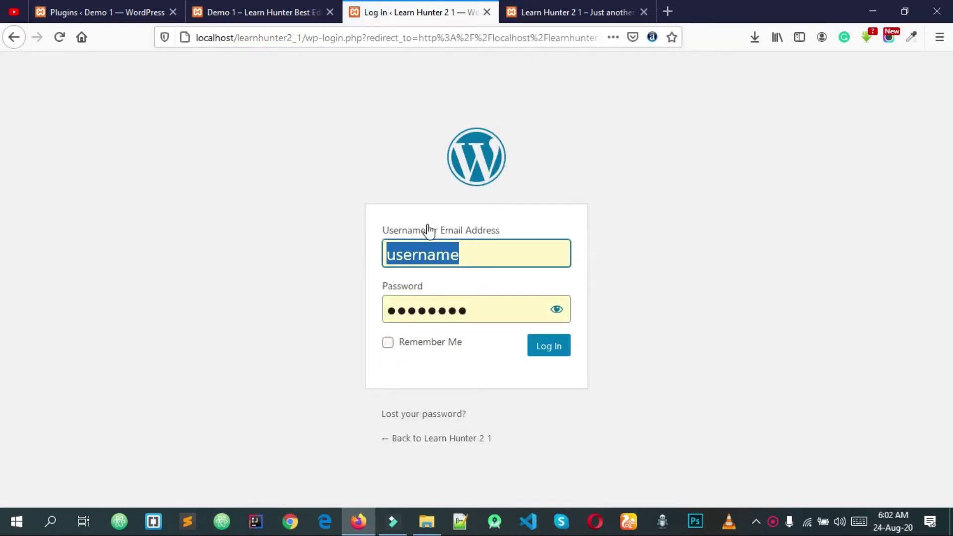
Log in to the WordPress admin with the prefilled username and password
double_click(510, 261)
click(489, 311)
double_click(490, 311)
click(617, 276)
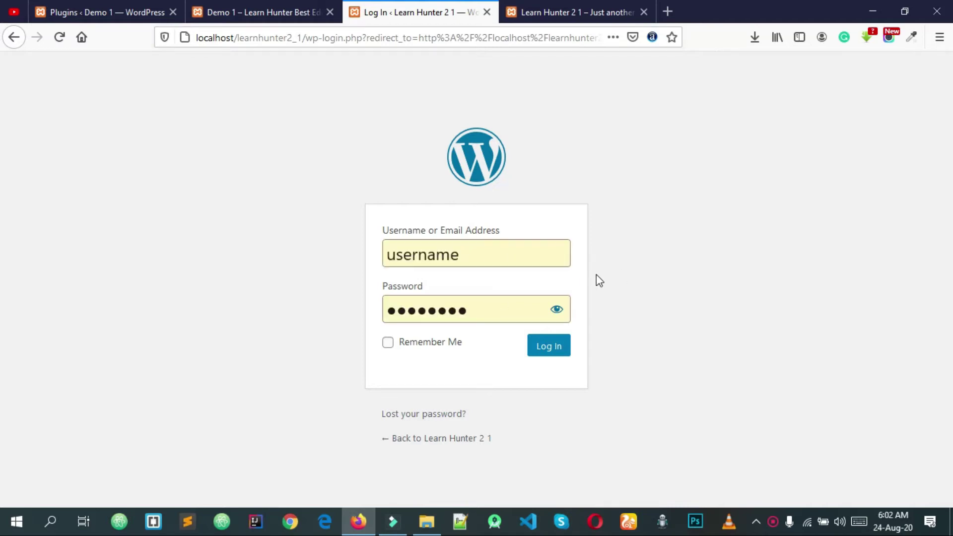
click(543, 353)
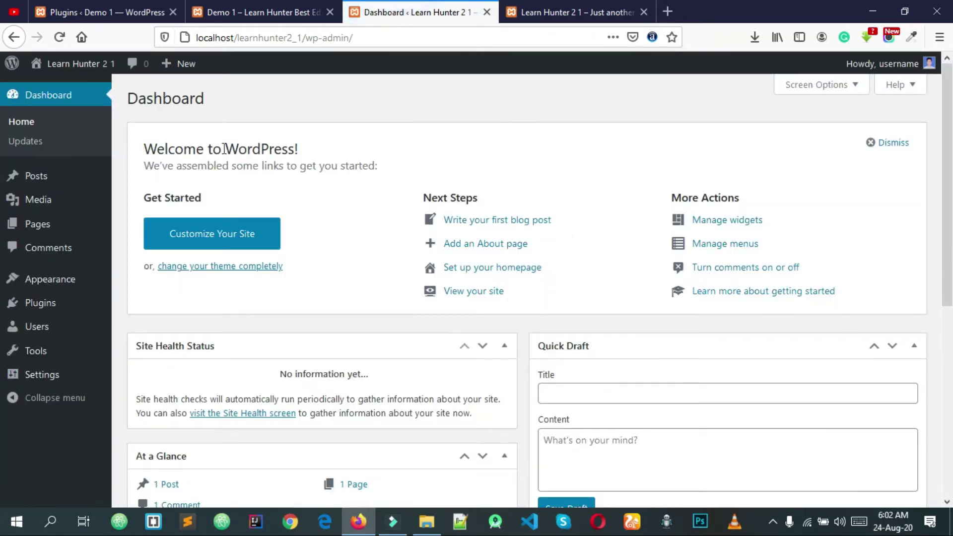
Look over the admin dashboard and open the installed themes page
scroll(176, 177, down, 6)
scroll(372, 277, up, 6)
mouse_move(63, 280)
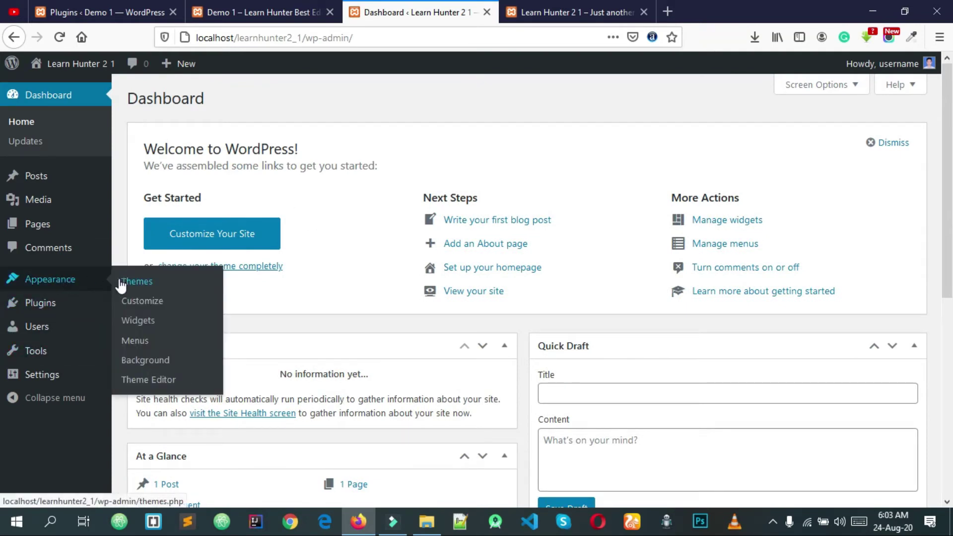
click(141, 281)
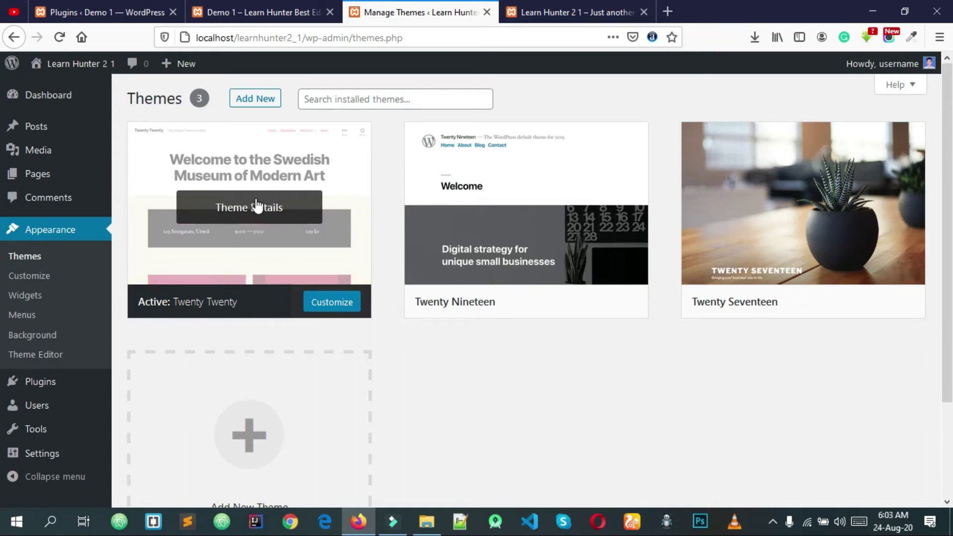
Open the details of the Twenty Twenty theme and examine its name and version
click(258, 207)
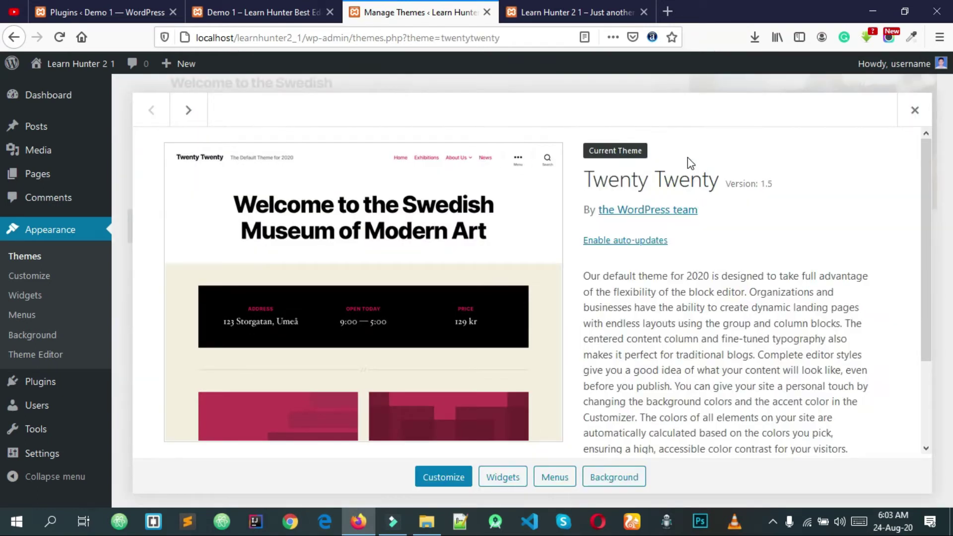
drag(585, 180, 718, 181)
drag(776, 184, 737, 184)
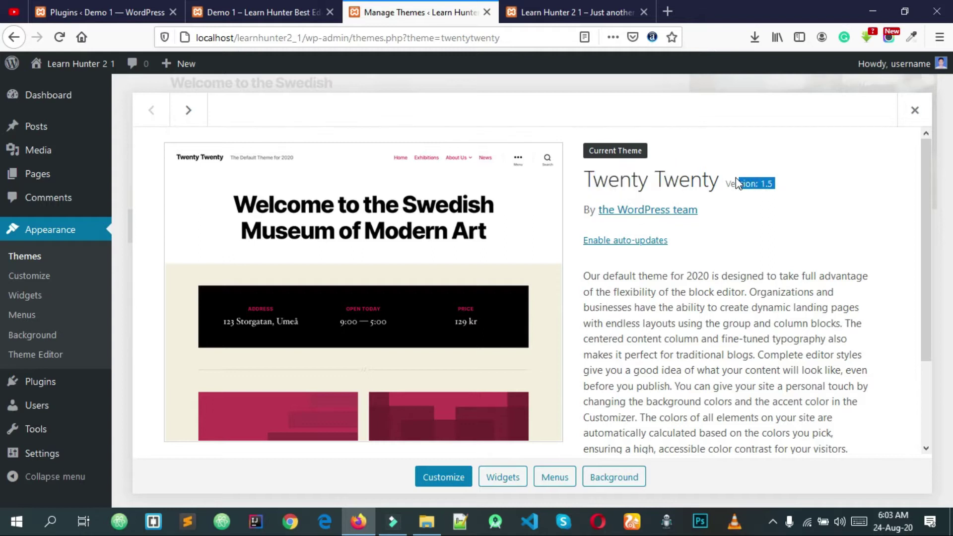
click(734, 209)
Read through the Twenty Twenty theme's description and tags, and close its details
drag(629, 255, 680, 278)
click(677, 282)
scroll(630, 238, down, 3)
drag(583, 205, 777, 378)
scroll(745, 362, down, 2)
click(676, 395)
double_click(681, 405)
click(691, 408)
scroll(715, 392, up, 4)
scroll(697, 230, down, 4)
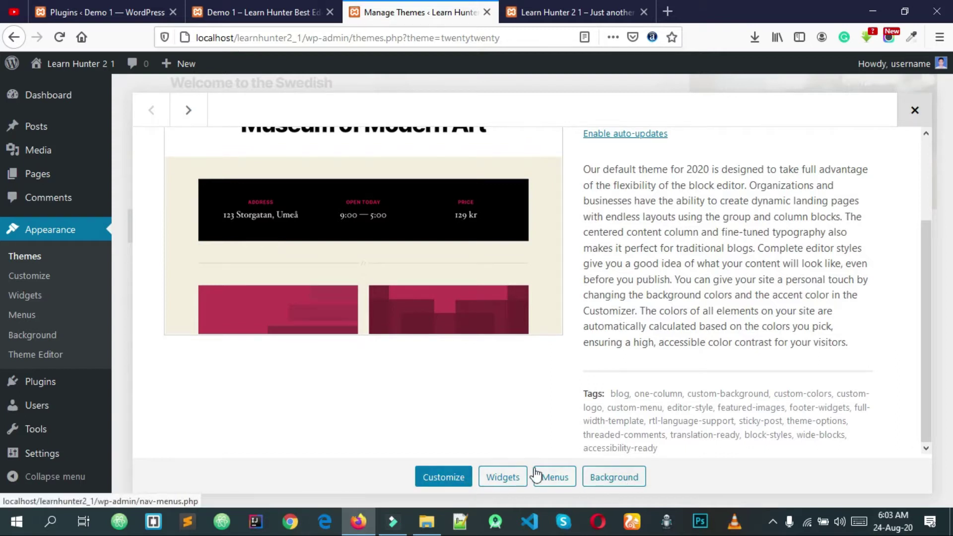
click(917, 113)
scroll(552, 244, up, 3)
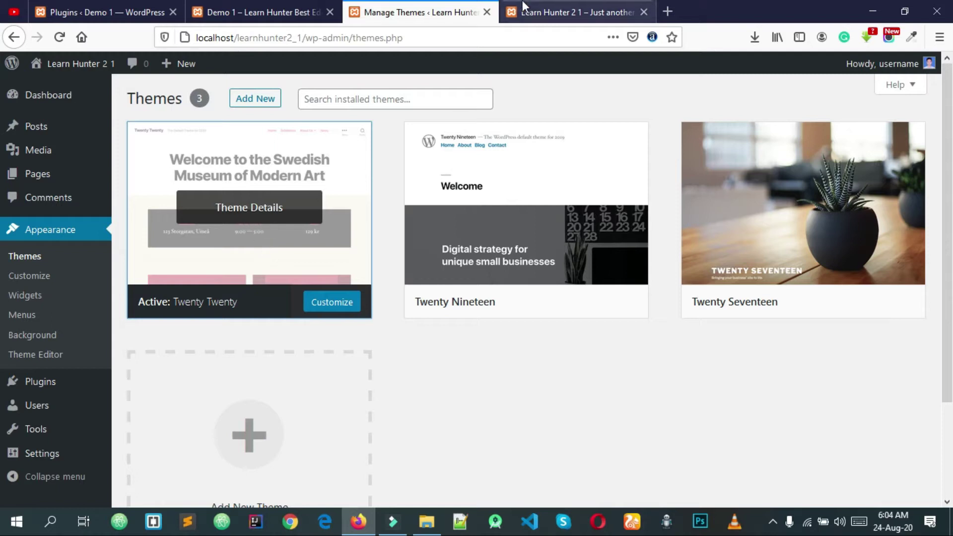
Reload the site's front page to check its current look, and return to the installed themes
click(603, 10)
click(59, 36)
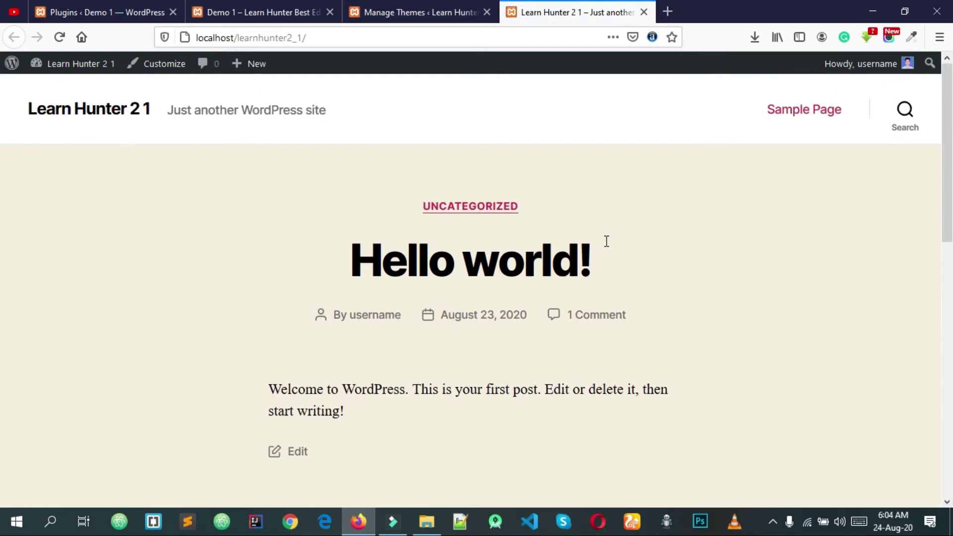
click(429, 10)
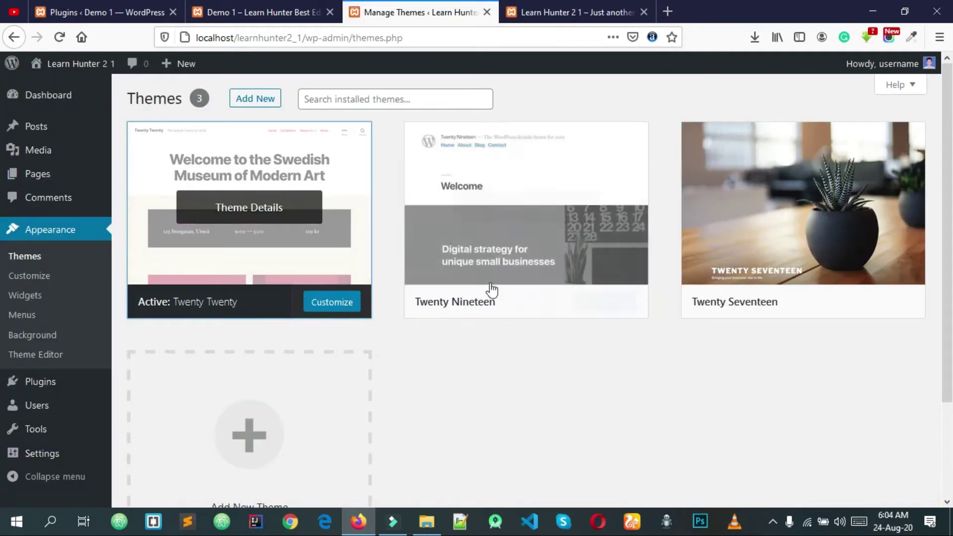
Activate the Twenty Nineteen theme and reload the site's front page
click(526, 245)
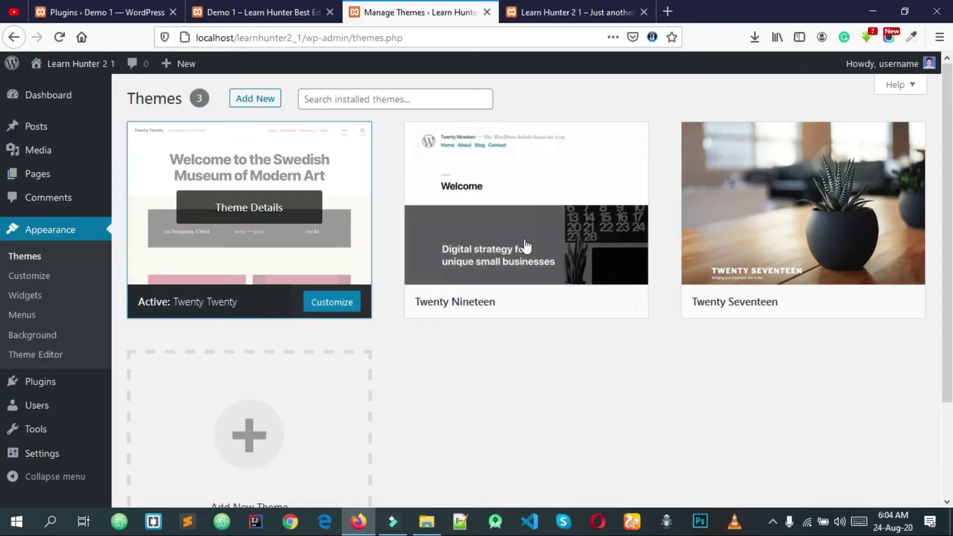
click(549, 310)
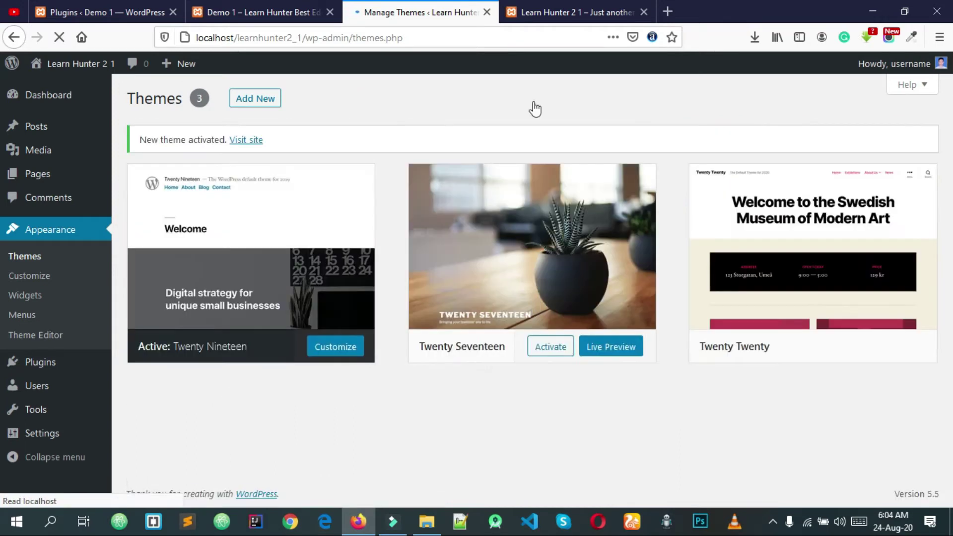
click(569, 1)
right_click(485, 128)
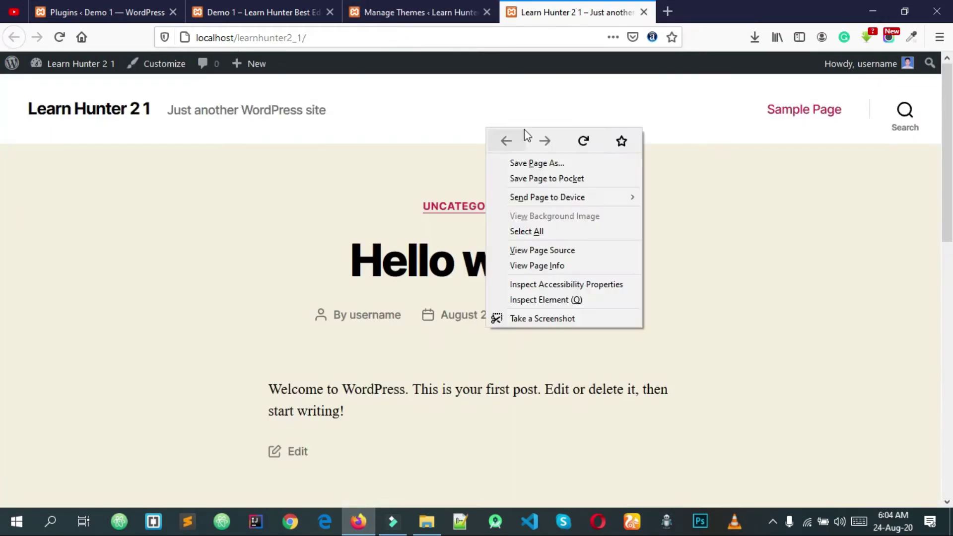
click(583, 141)
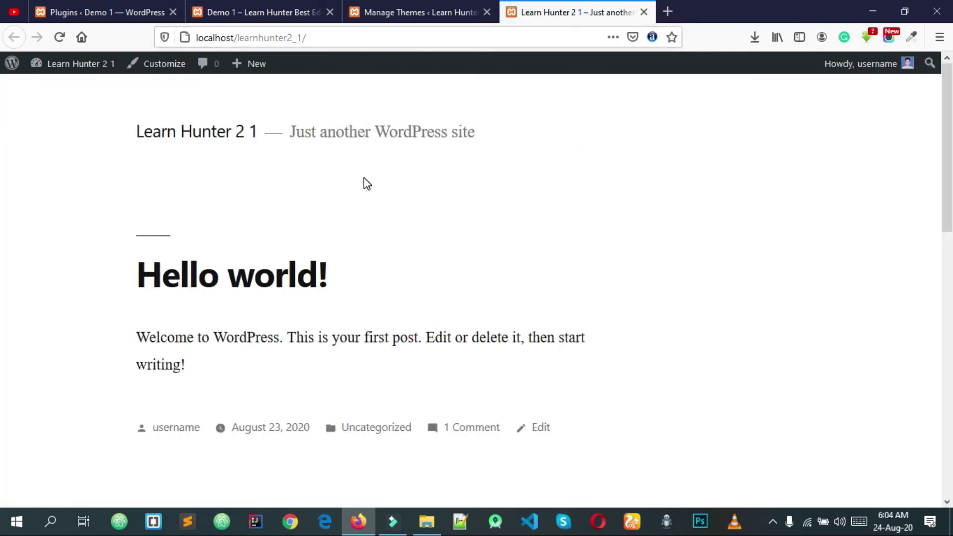
Look through the site's front page as displayed with the Twenty Nineteen theme
scroll(362, 223, down, 10)
scroll(359, 273, up, 2)
scroll(361, 274, up, 10)
Activate the Twenty Seventeen theme from the installed themes and reload the site's front page
click(431, 4)
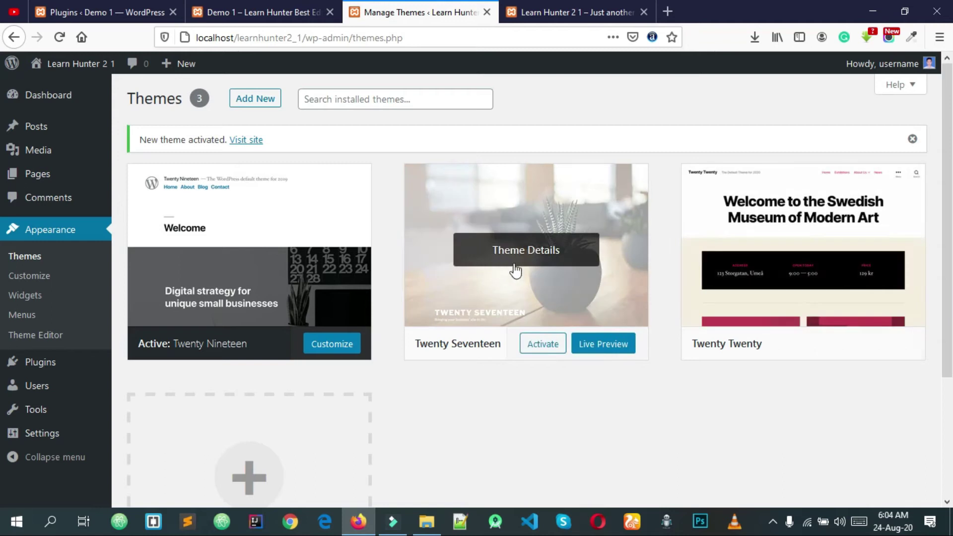
click(541, 346)
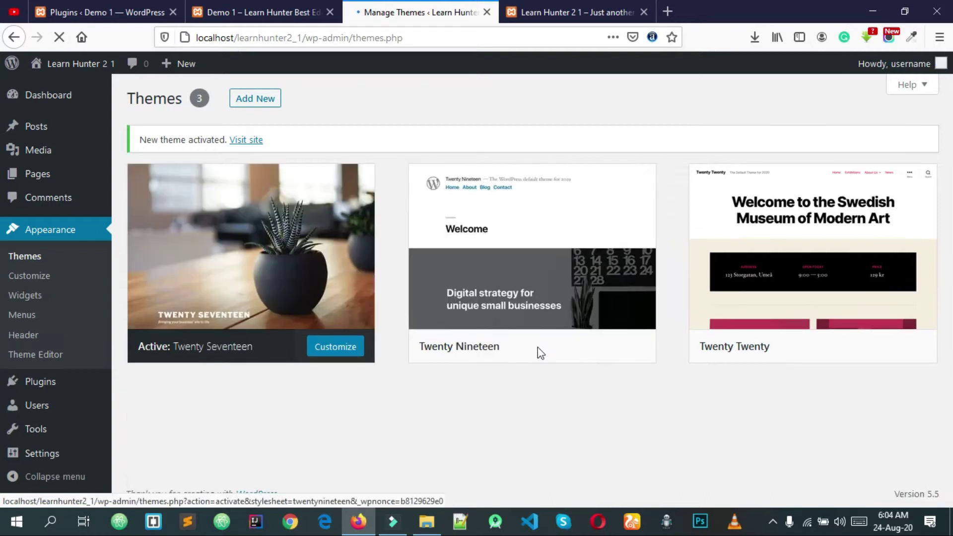
click(544, 7)
right_click(514, 123)
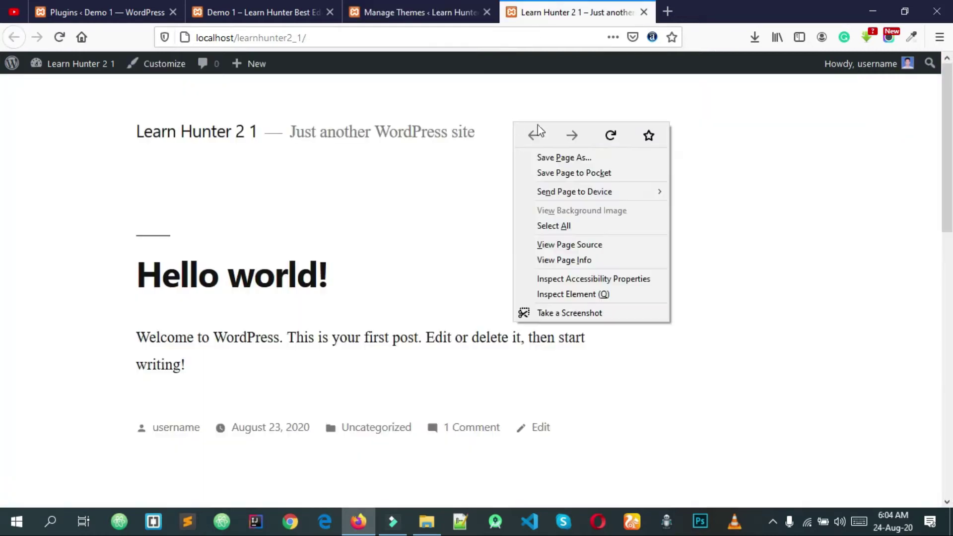
click(610, 136)
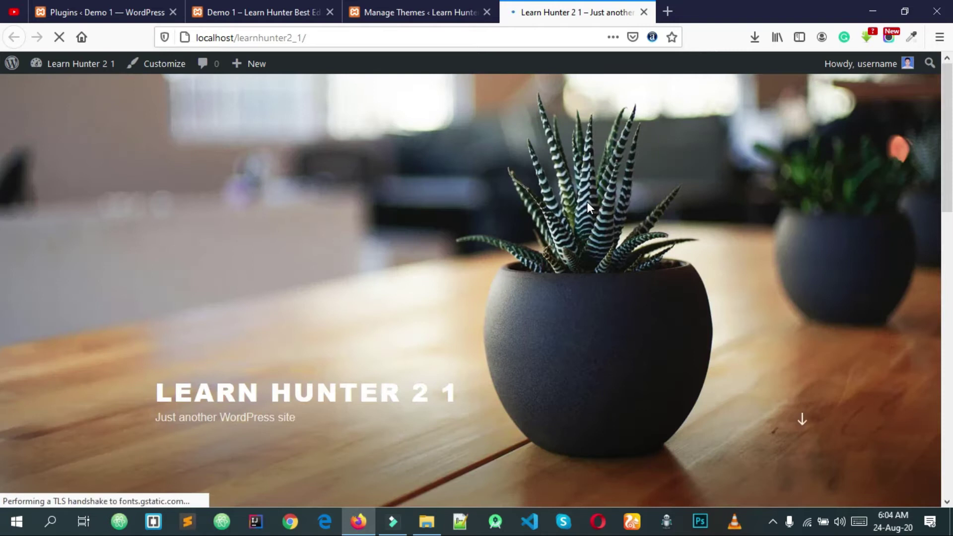
Look through the front page in the Twenty Seventeen theme, and return to the installed themes
scroll(565, 233, down, 10)
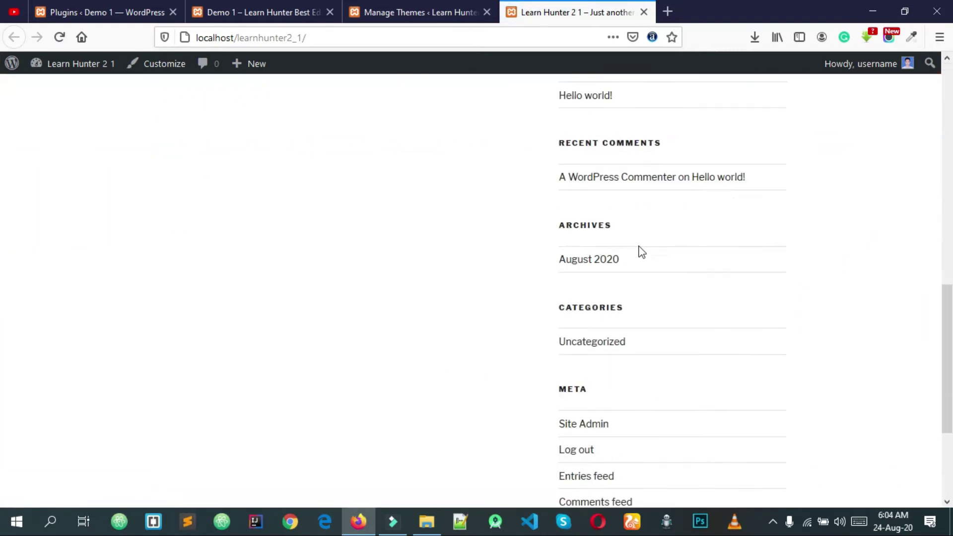
scroll(432, 270, up, 8)
scroll(432, 270, down, 4)
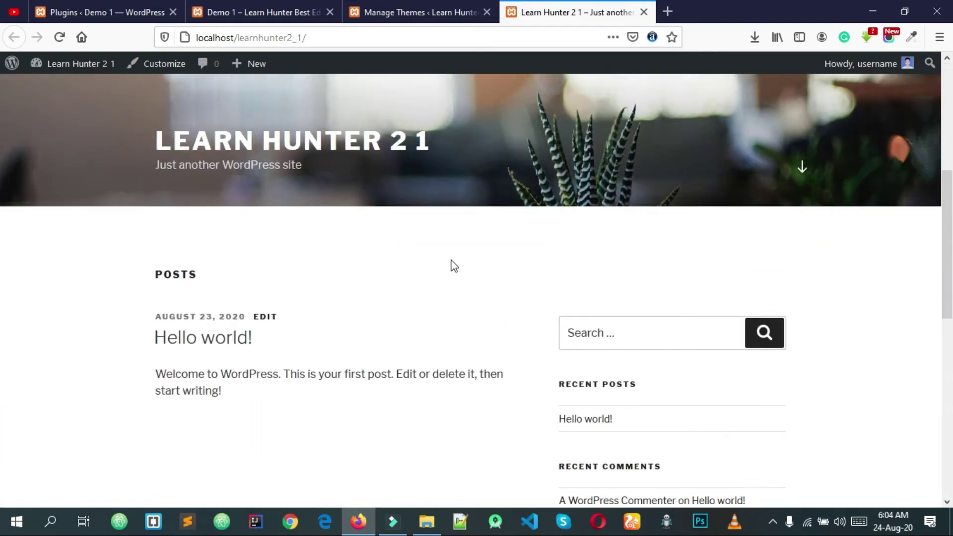
click(417, 12)
click(564, 11)
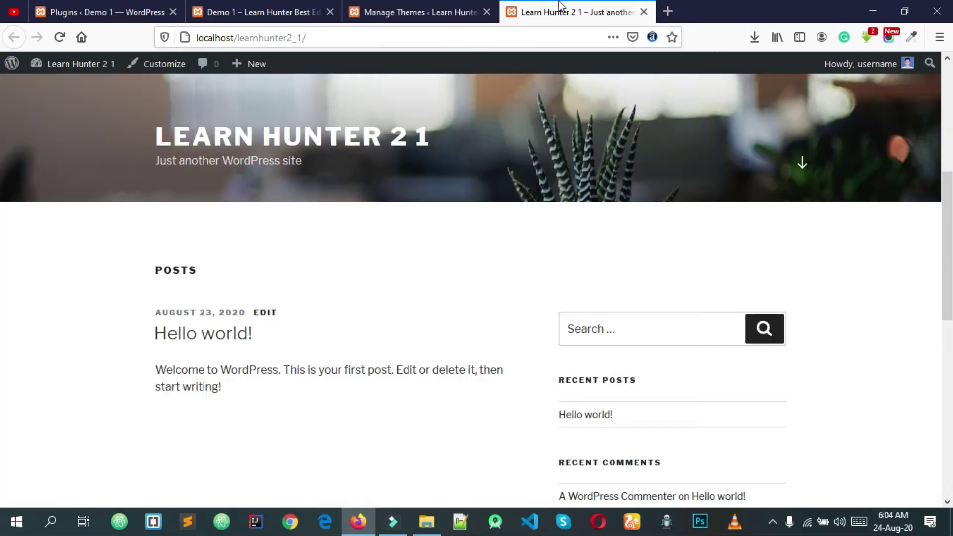
click(452, 10)
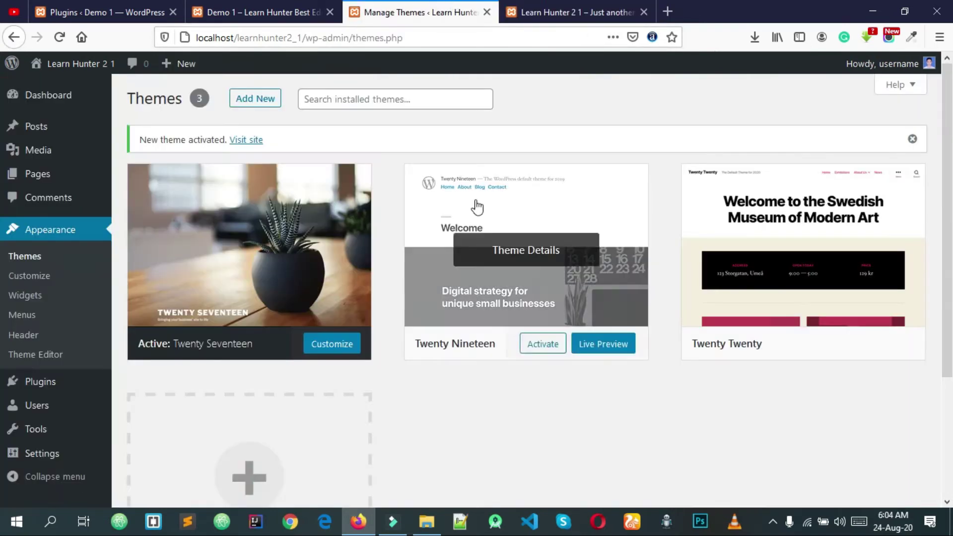
Review the Demo 1 site's front page as a design example, and return to the installed themes
click(258, 11)
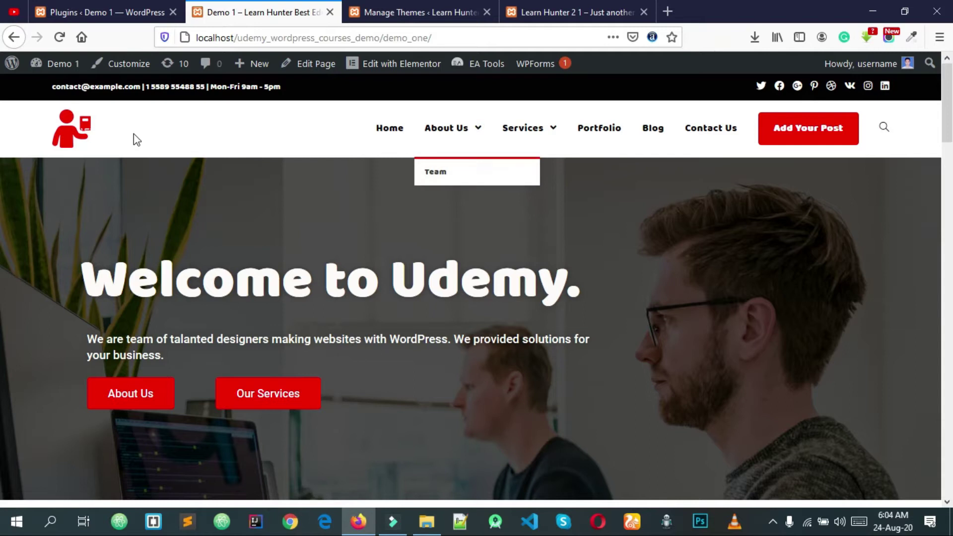
scroll(468, 274, down, 5)
scroll(346, 225, up, 3)
scroll(346, 225, up, 3)
scroll(383, 201, down, 1)
click(426, 7)
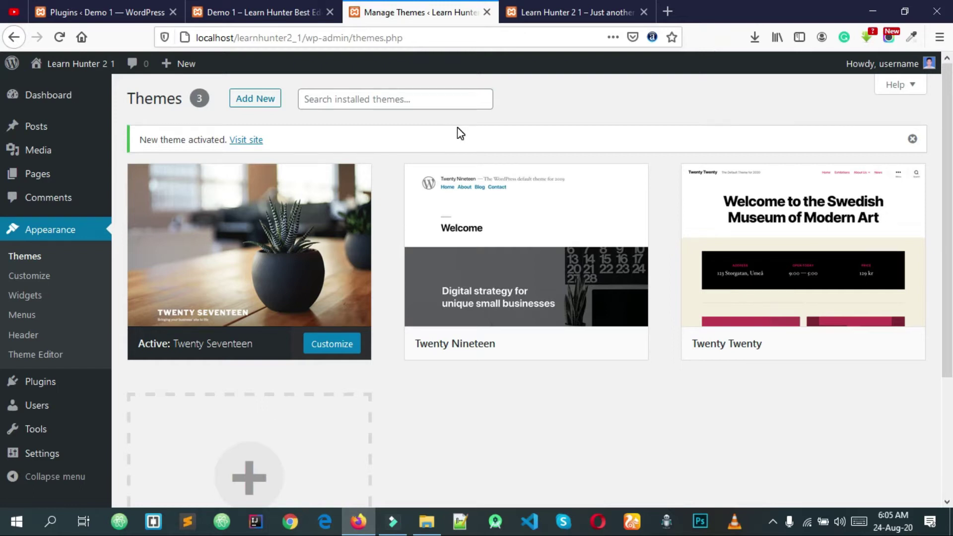
Start adding a new theme and search the theme library for "ocean wp"
click(255, 102)
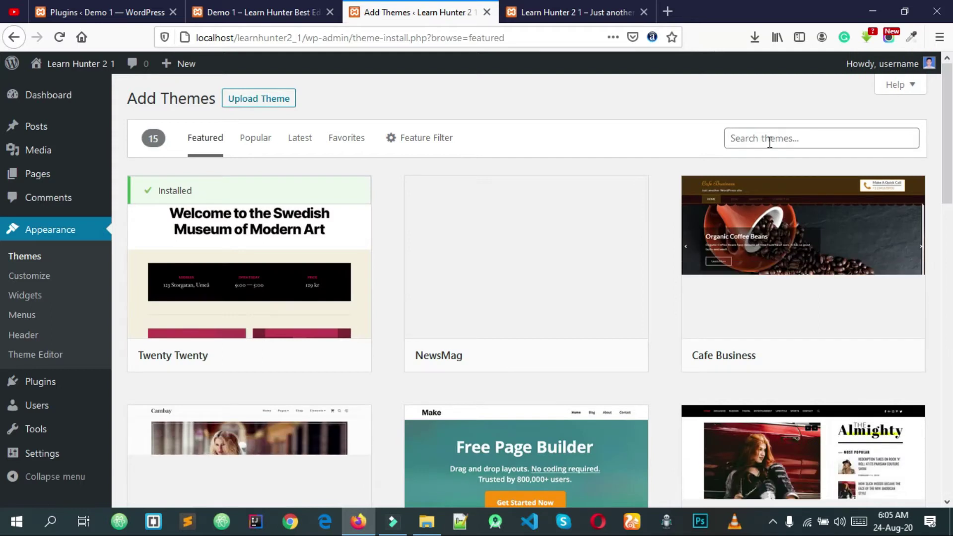
click(769, 143)
text(ocean wp)
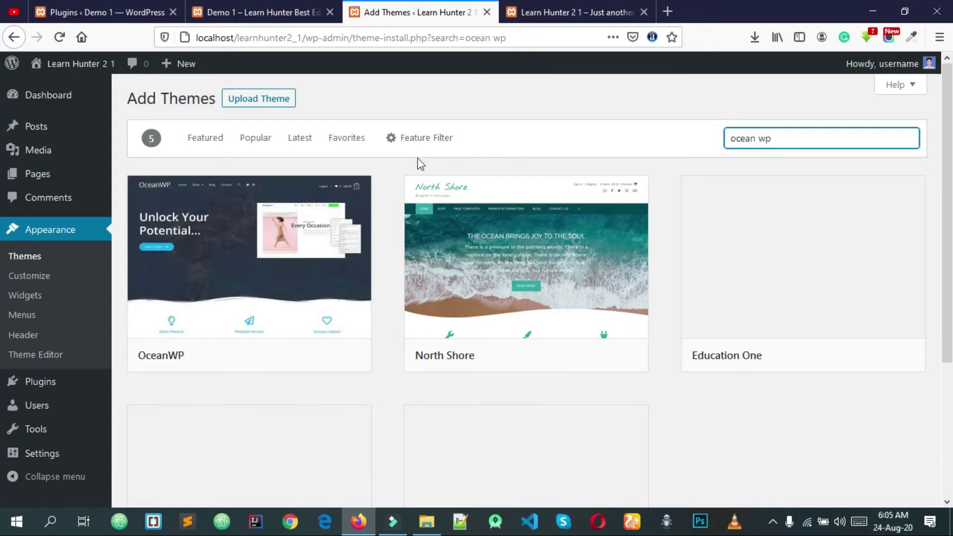
mouse_move(251, 213)
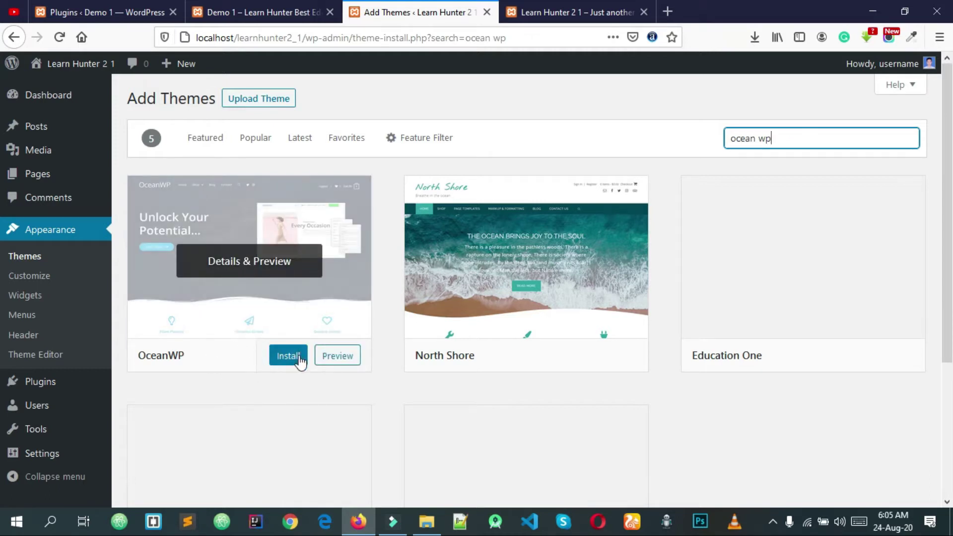
drag(193, 366, 123, 386)
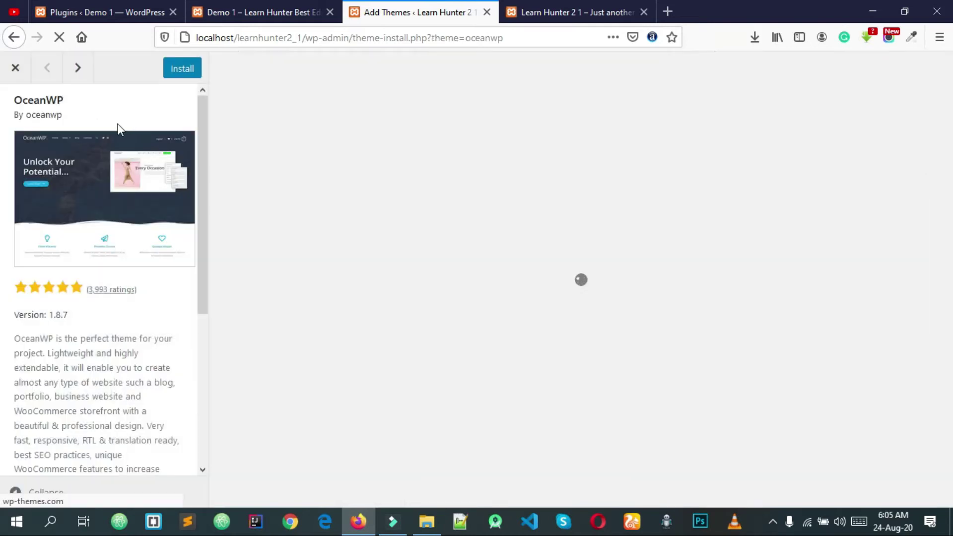
click(15, 67)
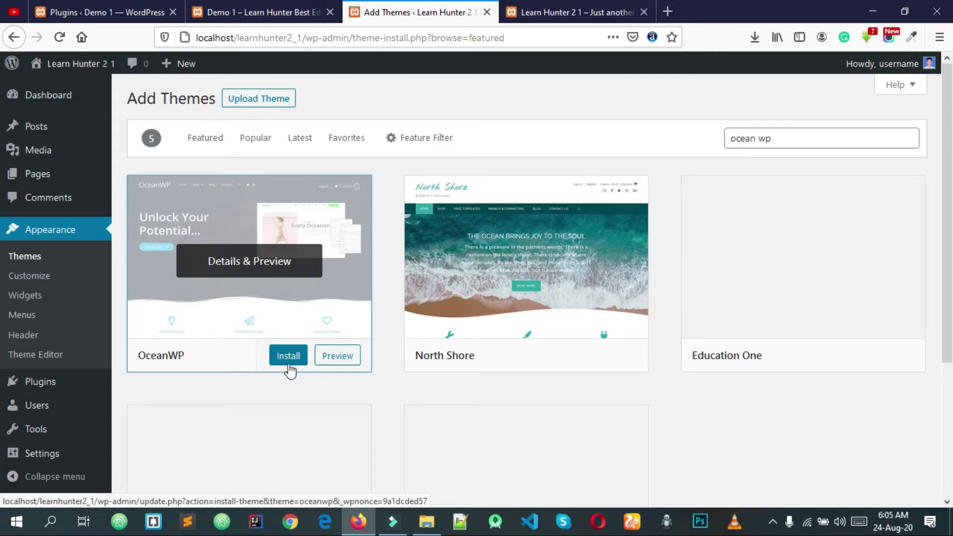
Preview the OceanWP theme from the search results and look through its sample page and description
click(346, 361)
scroll(456, 288, down, 10)
scroll(465, 315, up, 10)
scroll(459, 310, down, 10)
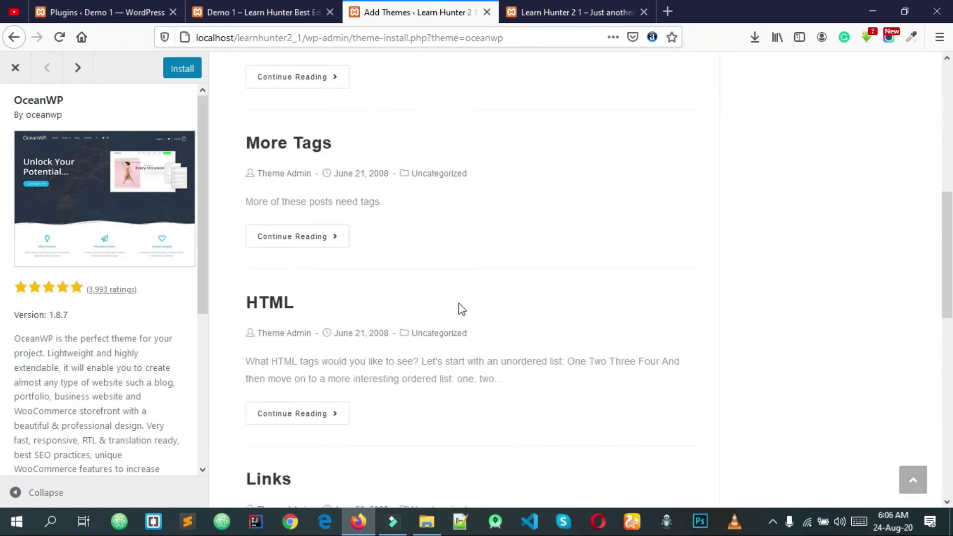
scroll(442, 315, up, 5)
scroll(27, 273, down, 4)
scroll(28, 273, down, 2)
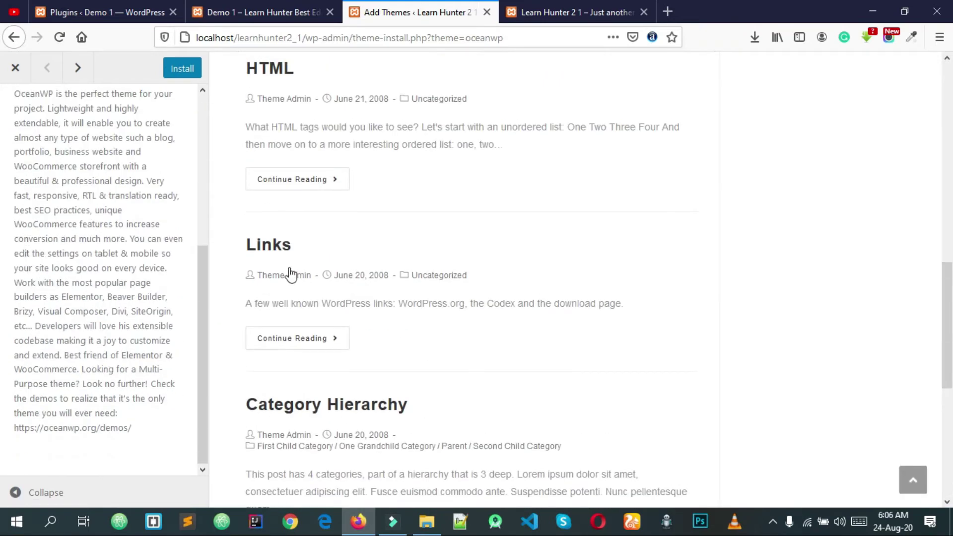
scroll(419, 313, down, 5)
scroll(409, 301, up, 9)
scroll(409, 301, up, 8)
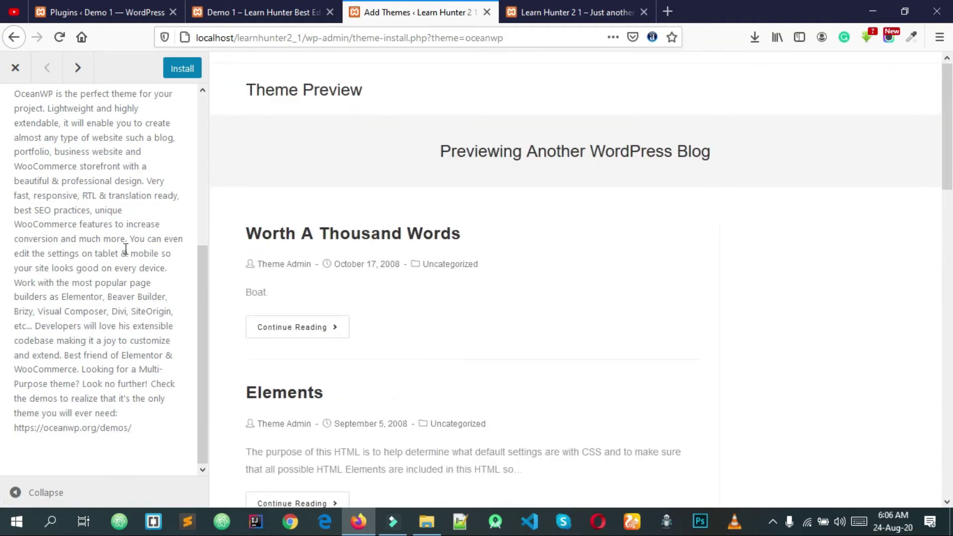
scroll(125, 249, up, 5)
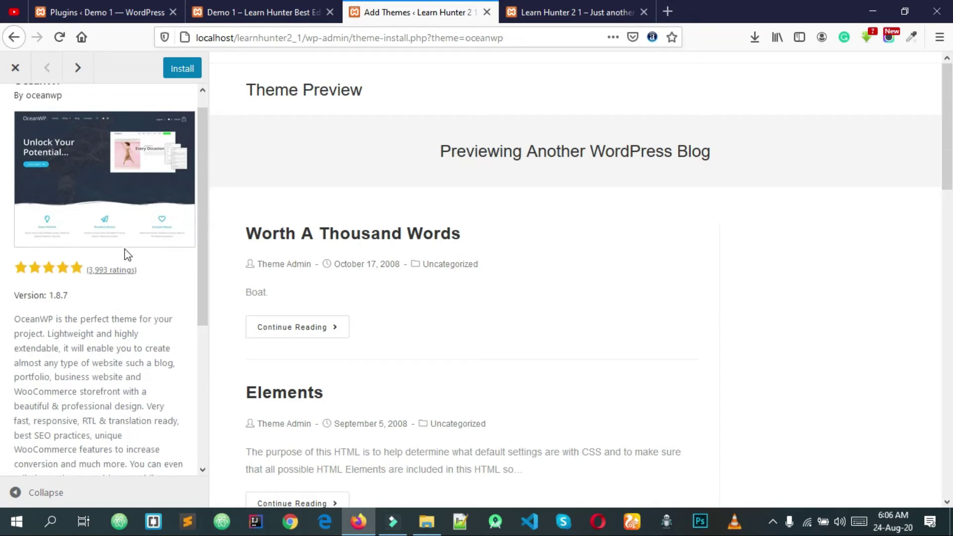
Install the OceanWP theme from its preview and activate it on the site
click(183, 71)
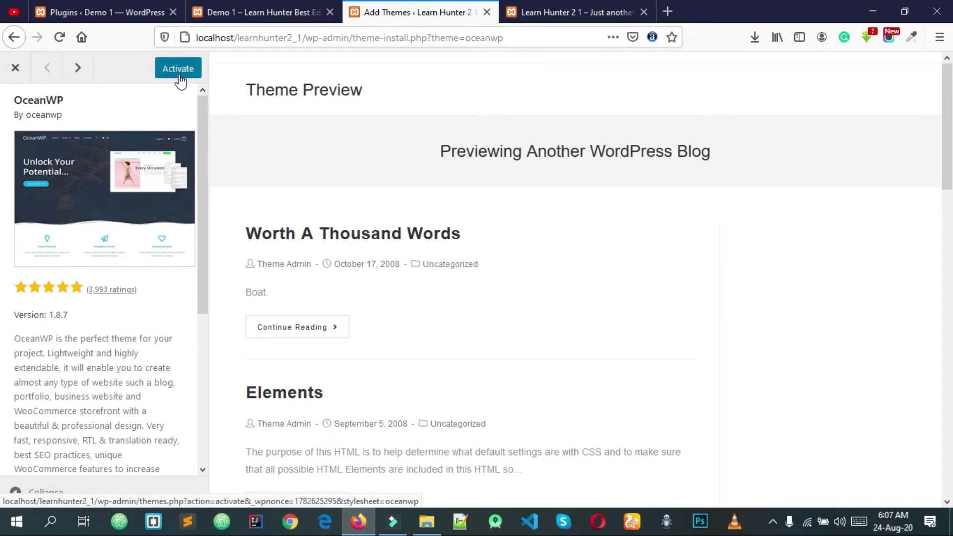
click(176, 79)
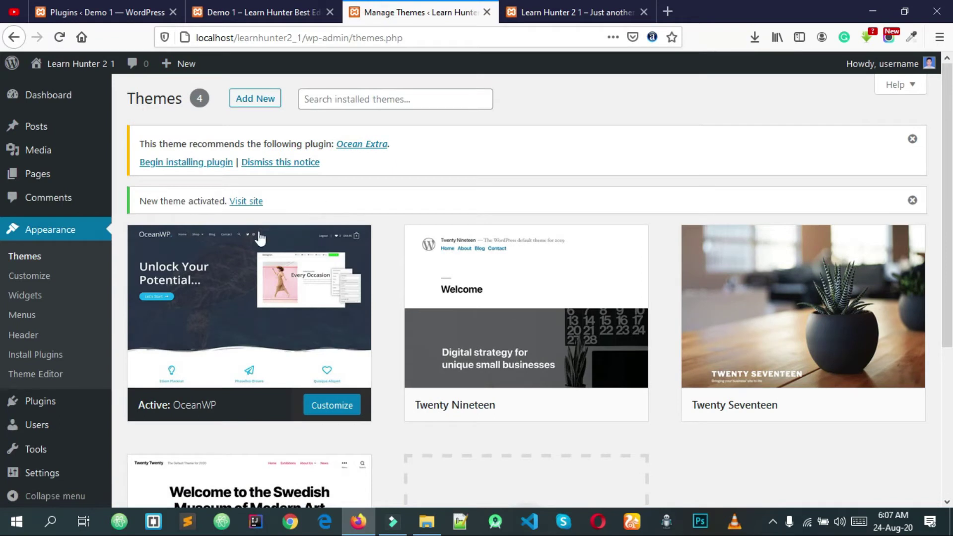
mouse_move(257, 249)
mouse_move(265, 311)
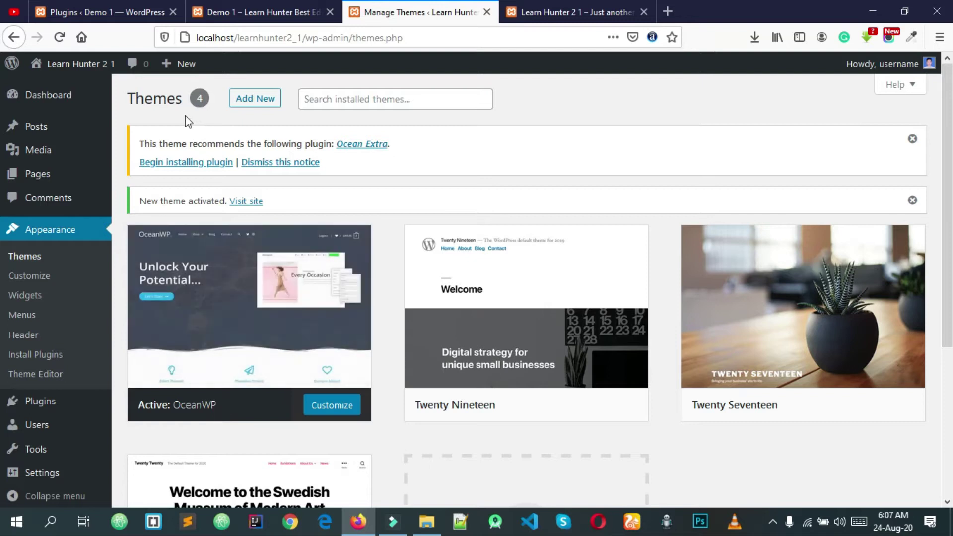
Read the theme notice recommending the Ocean Extra plugin
drag(140, 143, 346, 180)
click(347, 180)
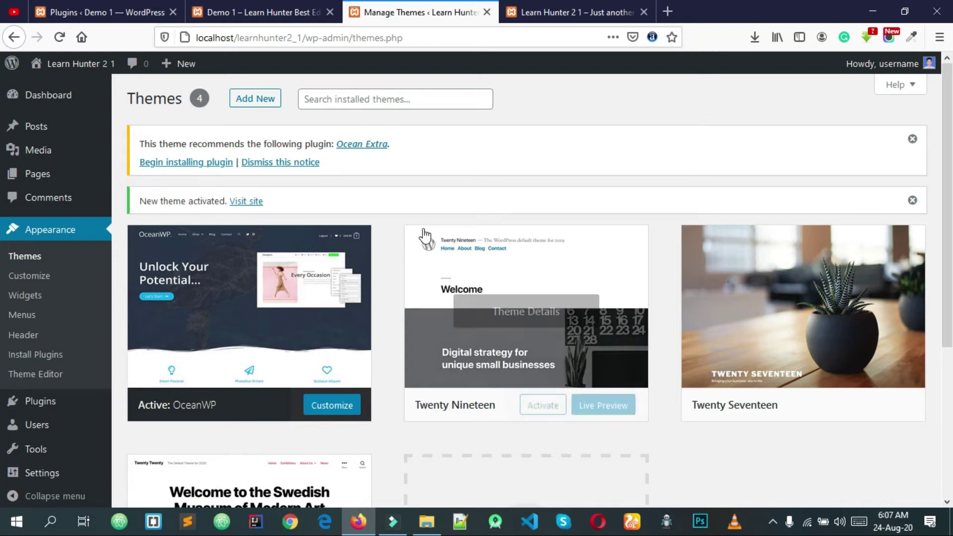
drag(334, 172, 139, 144)
click(139, 145)
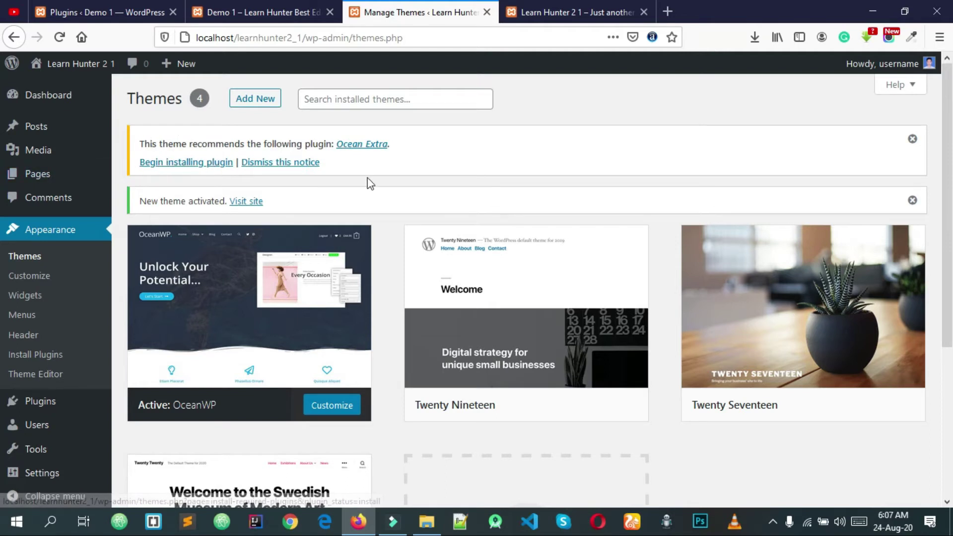
drag(308, 164, 149, 145)
click(179, 145)
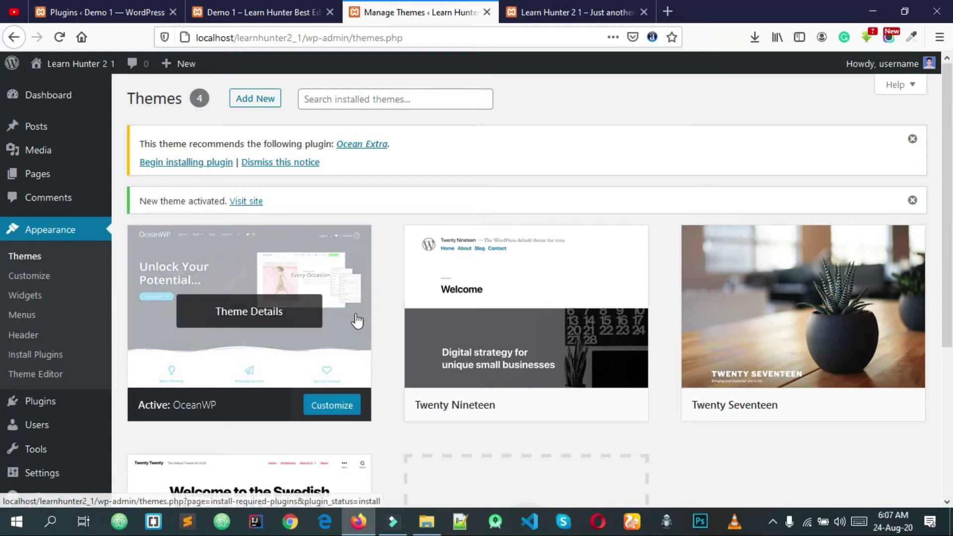
Delete the unused Twenty Twenty theme from its details view and confirm the deletion
scroll(493, 268, down, 2)
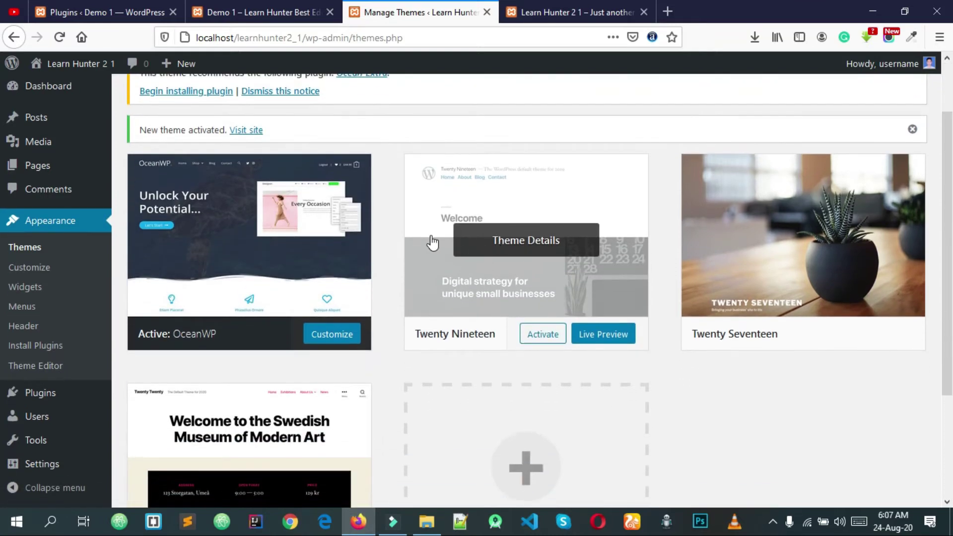
scroll(844, 308, down, 3)
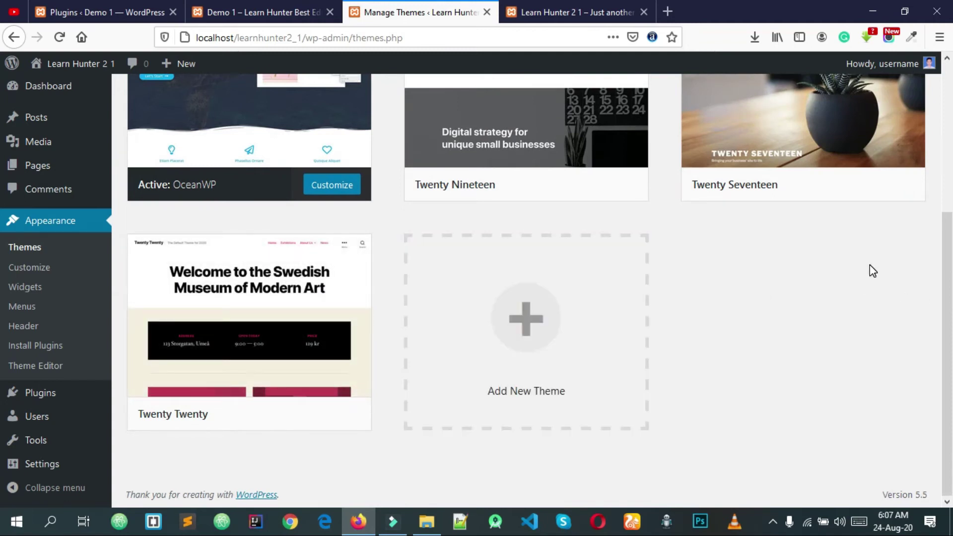
scroll(722, 265, up, 2)
scroll(716, 261, down, 1)
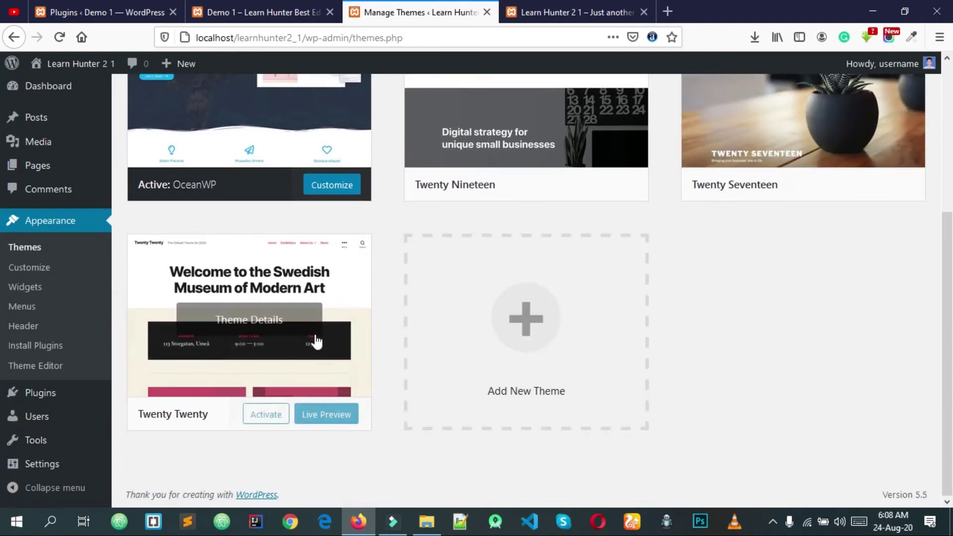
click(247, 323)
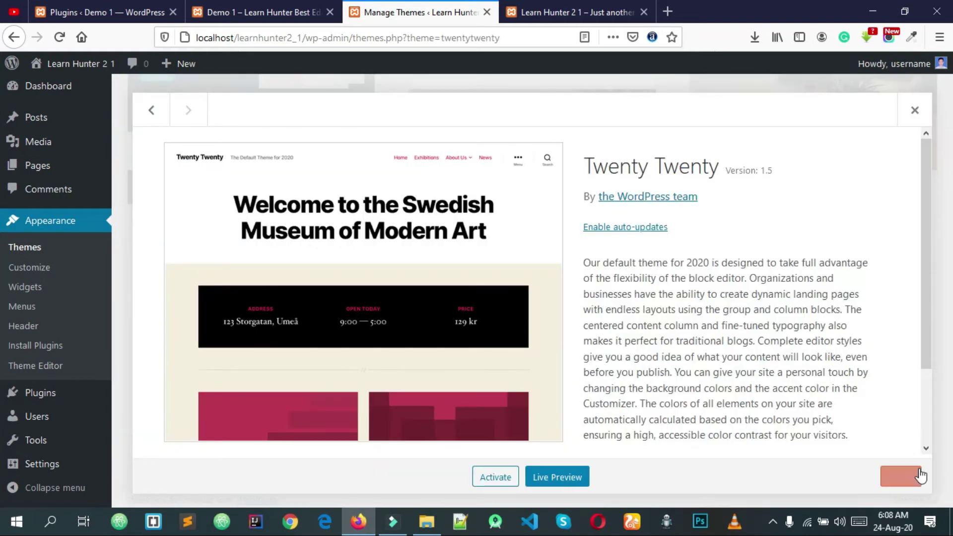
click(901, 477)
click(482, 249)
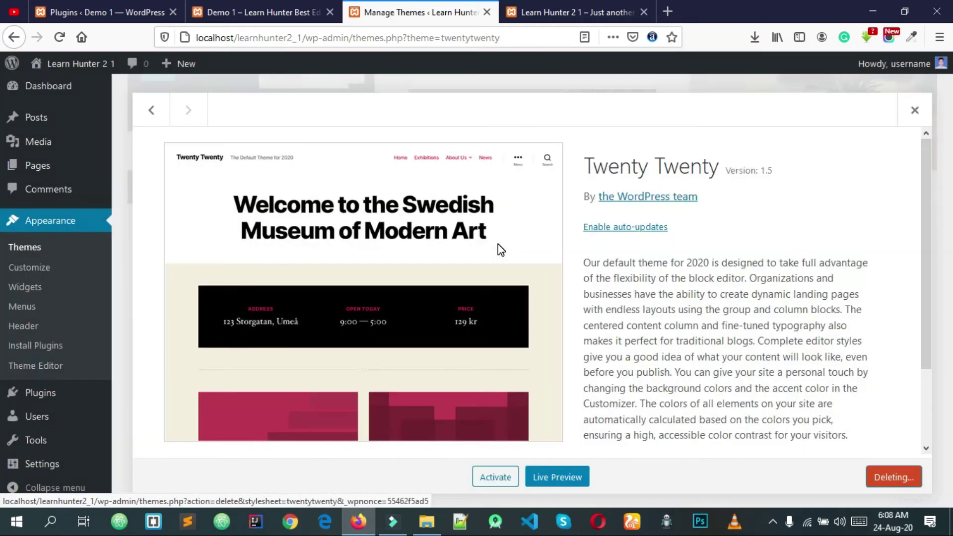
Delete the Twenty Nineteen and Twenty Seventeen themes, leaving only OceanWP installed
scroll(516, 239, up, 3)
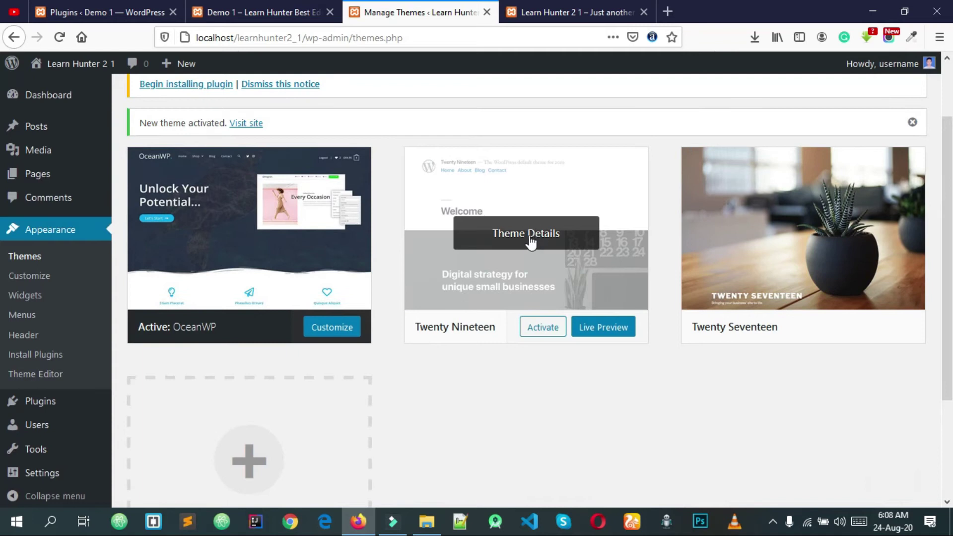
click(541, 239)
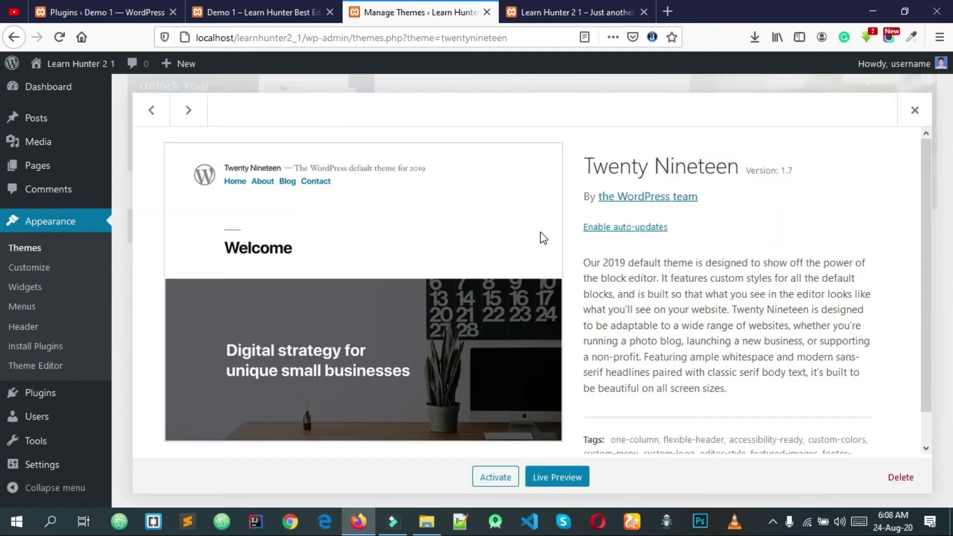
click(908, 478)
click(483, 249)
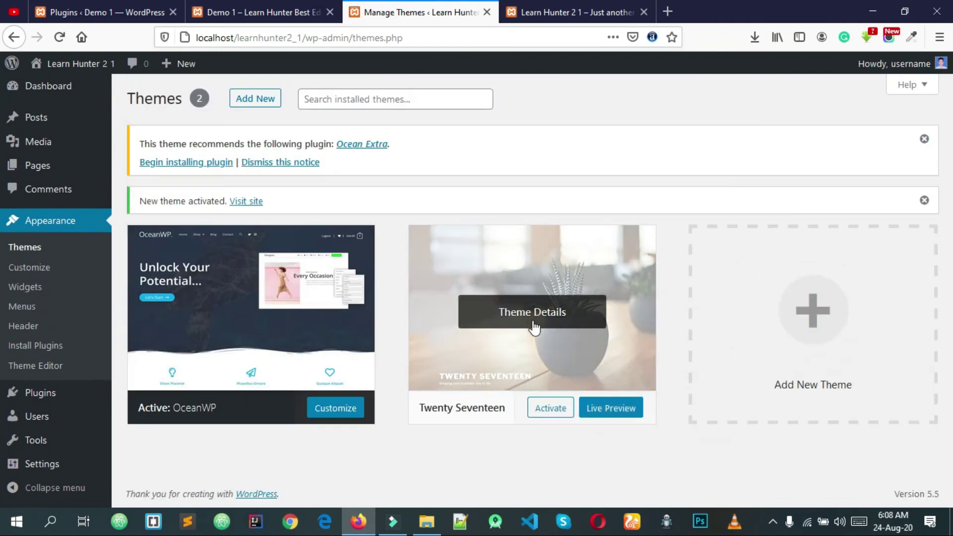
click(533, 325)
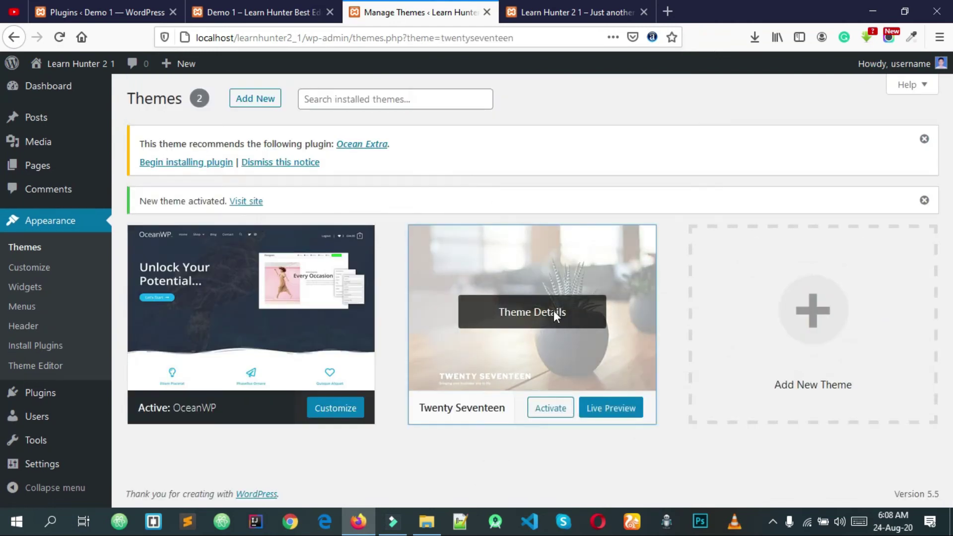
click(901, 477)
click(469, 248)
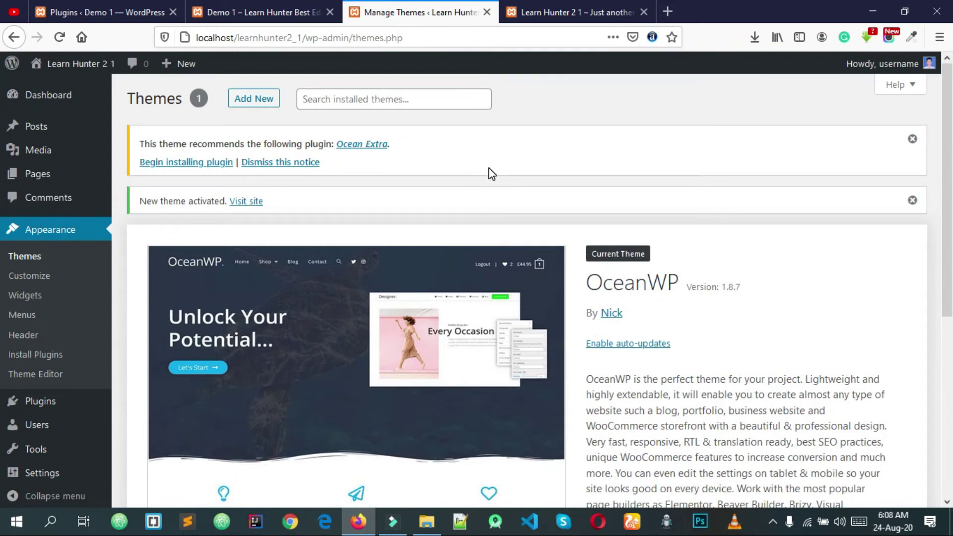
Begin the recommended plugin installation for OceanWP and install the Ocean Extra plugin
click(192, 164)
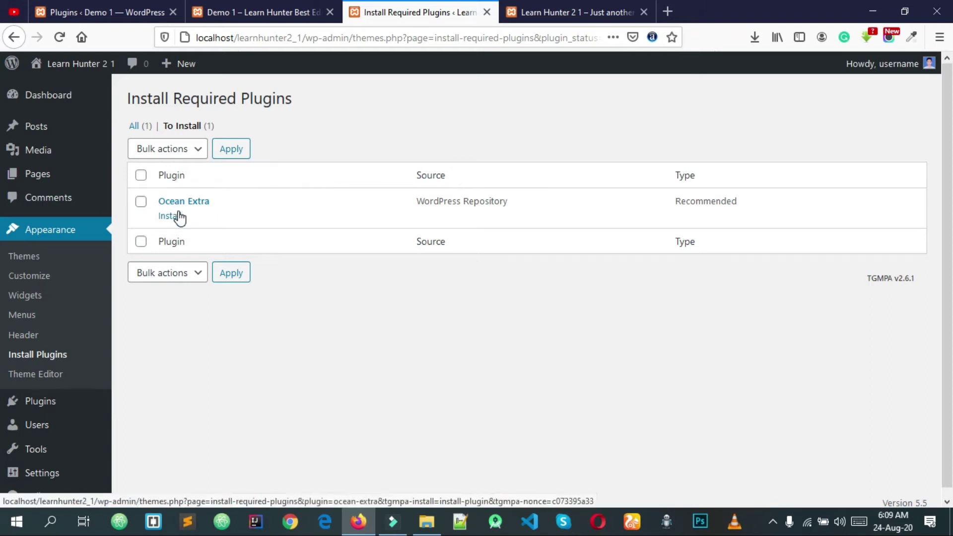
click(167, 217)
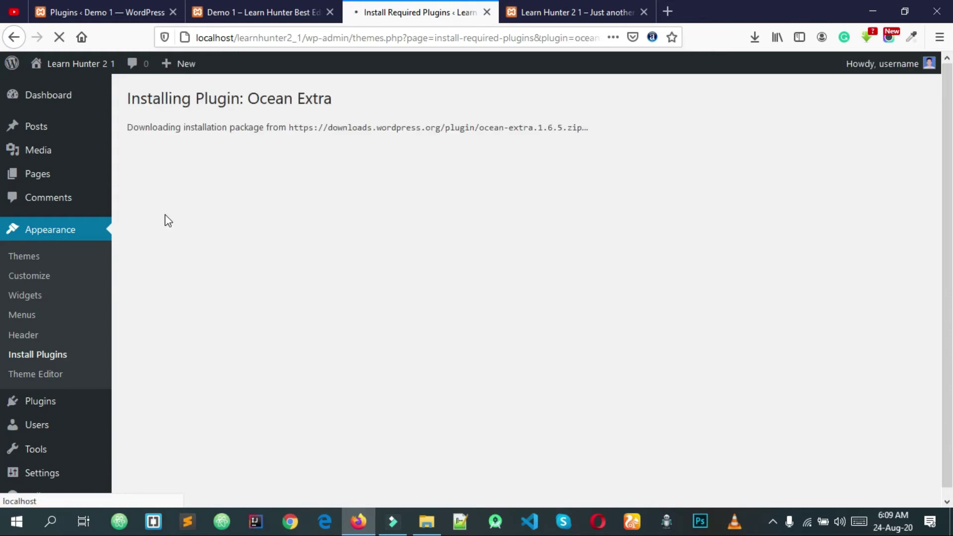
scroll(223, 156, down, 1)
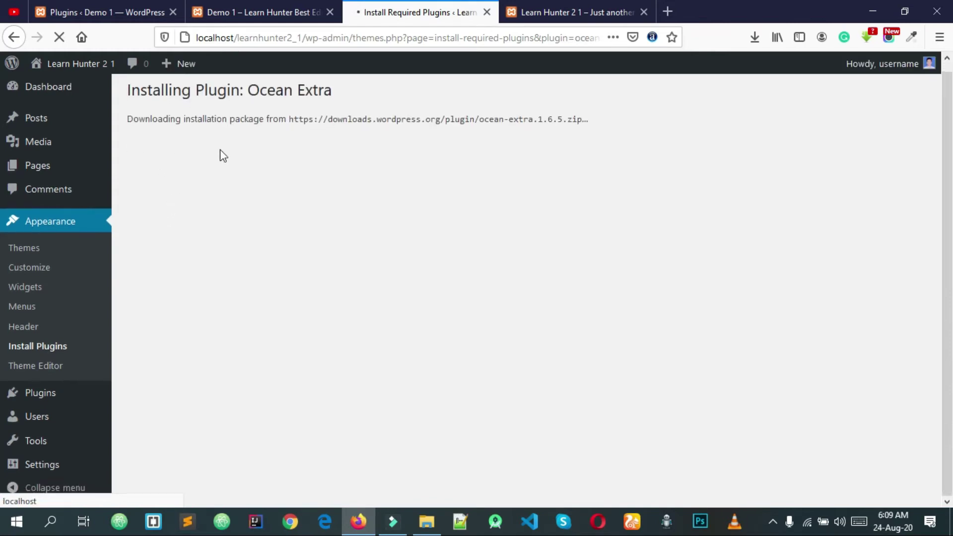
scroll(223, 155, up, 1)
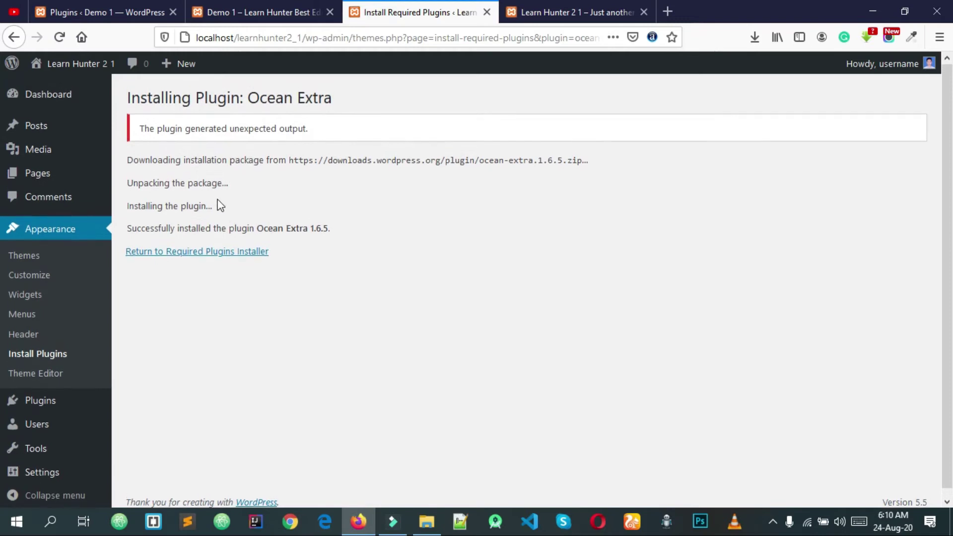
drag(361, 219, 161, 222)
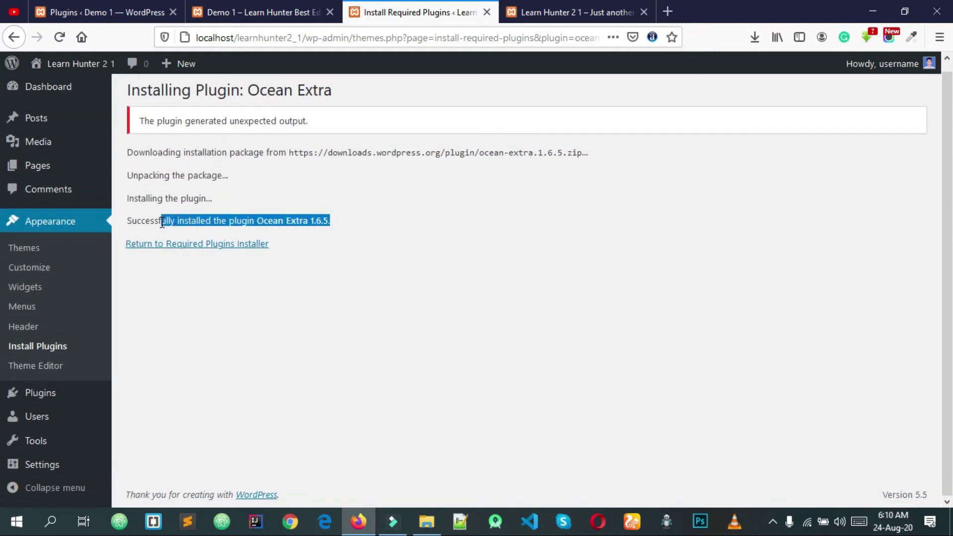
click(164, 222)
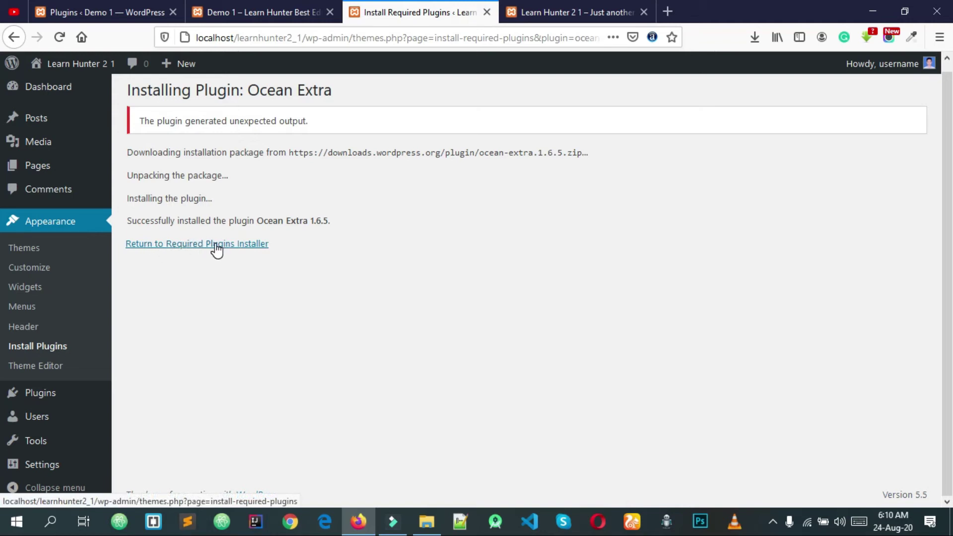
Try to return to the required plugins installer and read the page that loads
click(189, 251)
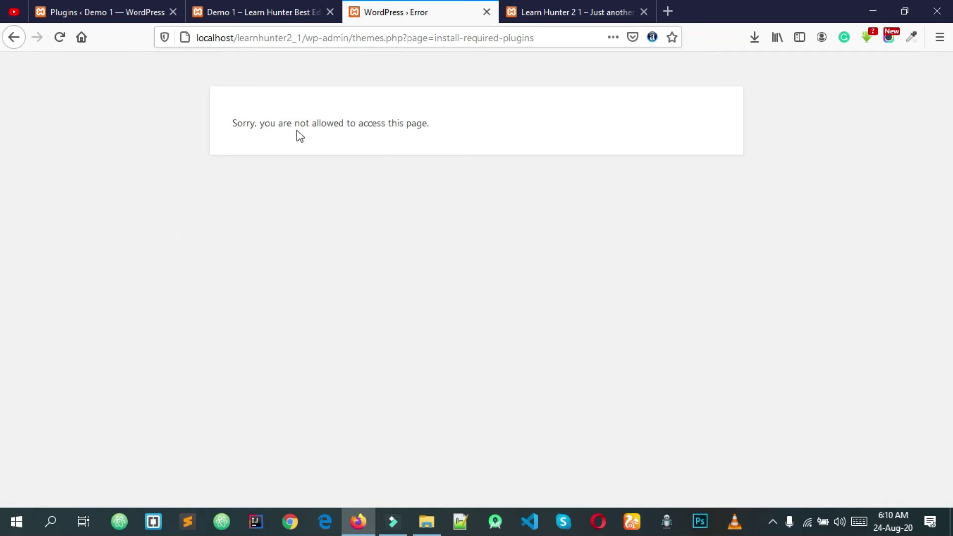
drag(225, 120, 431, 130)
click(431, 127)
drag(233, 123, 437, 112)
click(453, 114)
Go to the site dashboard at localhost/learnhunter2_1/wp-admin/ and read the OceanWP welcome notice
drag(354, 40, 552, 42)
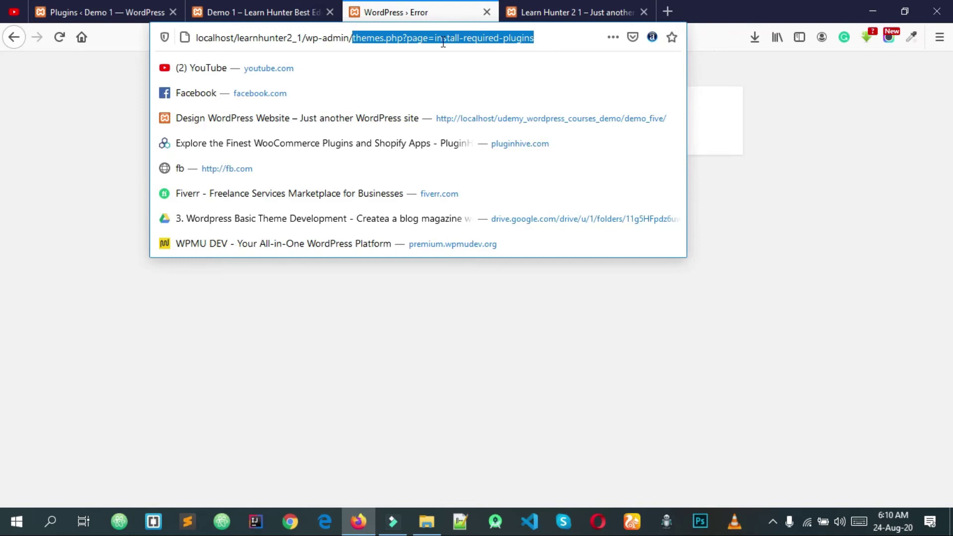
key(BackSpace)
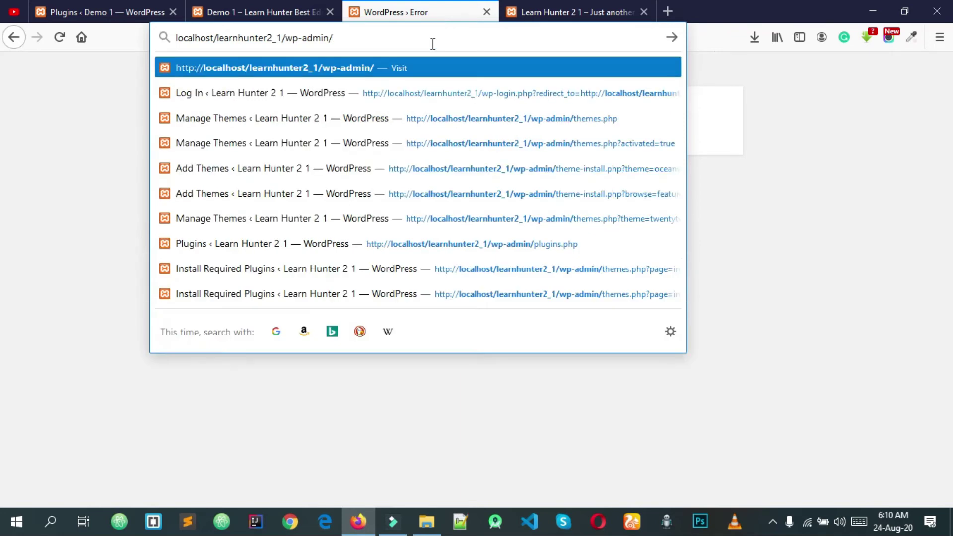
key(Return)
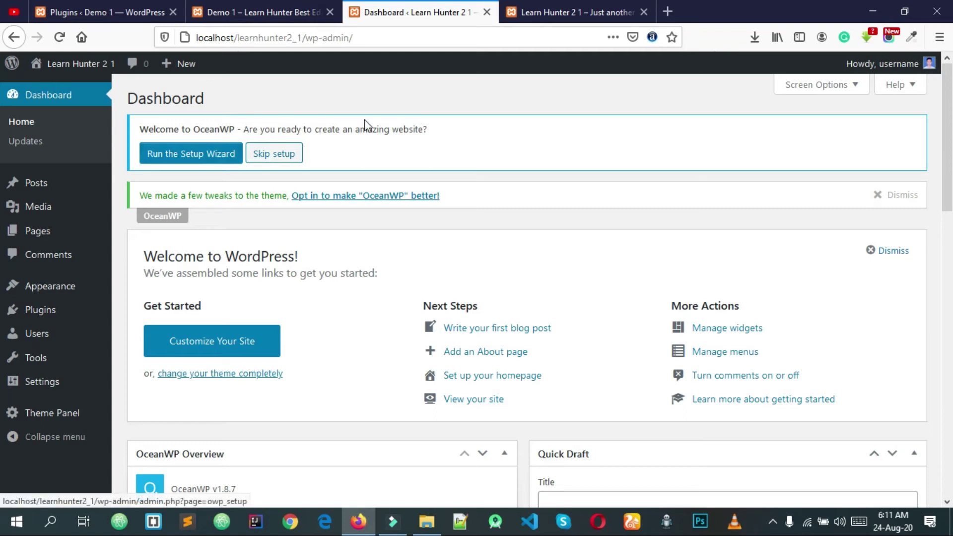
drag(434, 131, 266, 128)
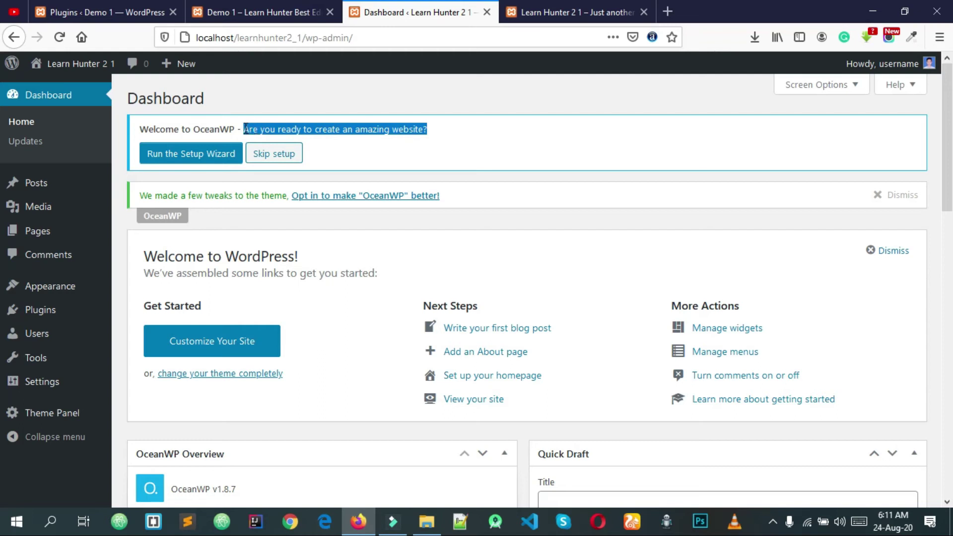
click(244, 129)
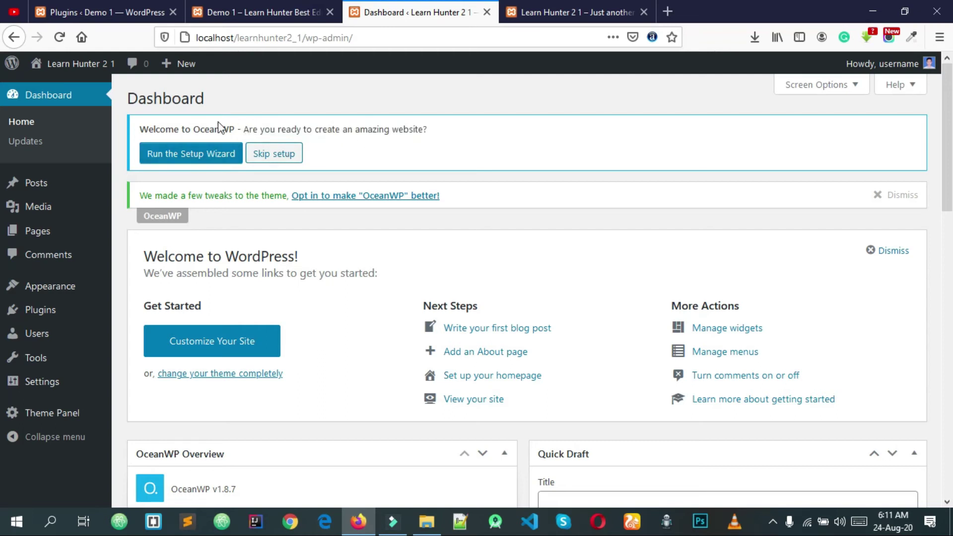
Run the OceanWP Setup Wizard and read through its welcome page and the listed setup stages
click(189, 156)
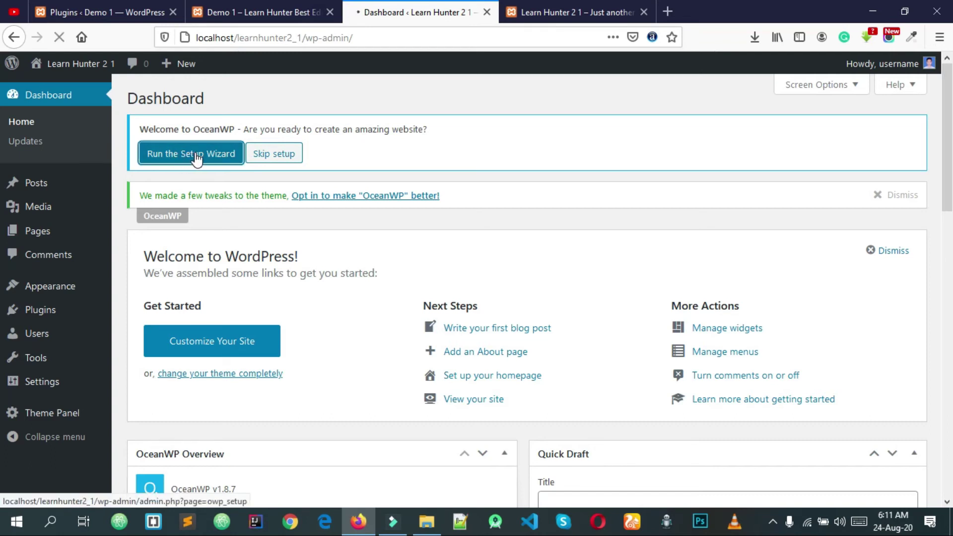
scroll(197, 159, down, 2)
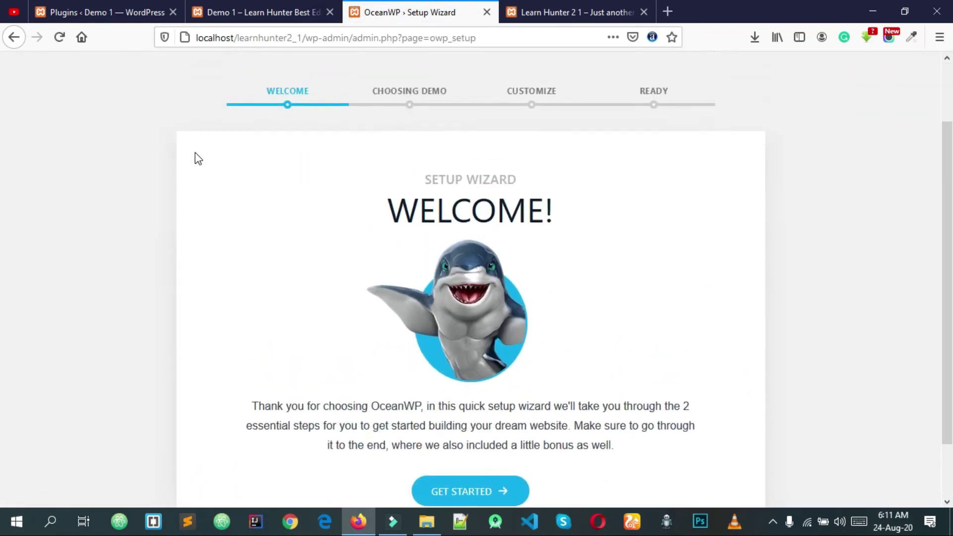
scroll(198, 158, up, 2)
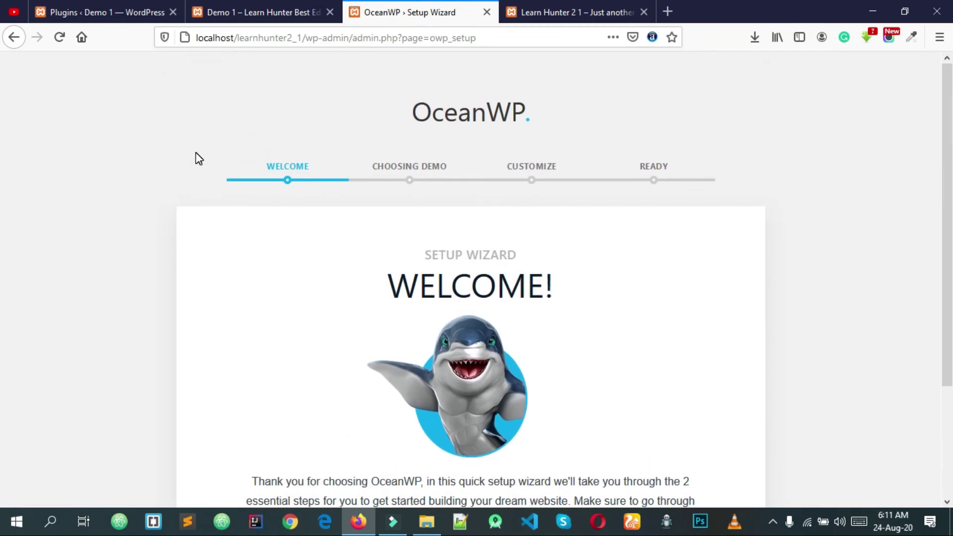
scroll(196, 151, down, 4)
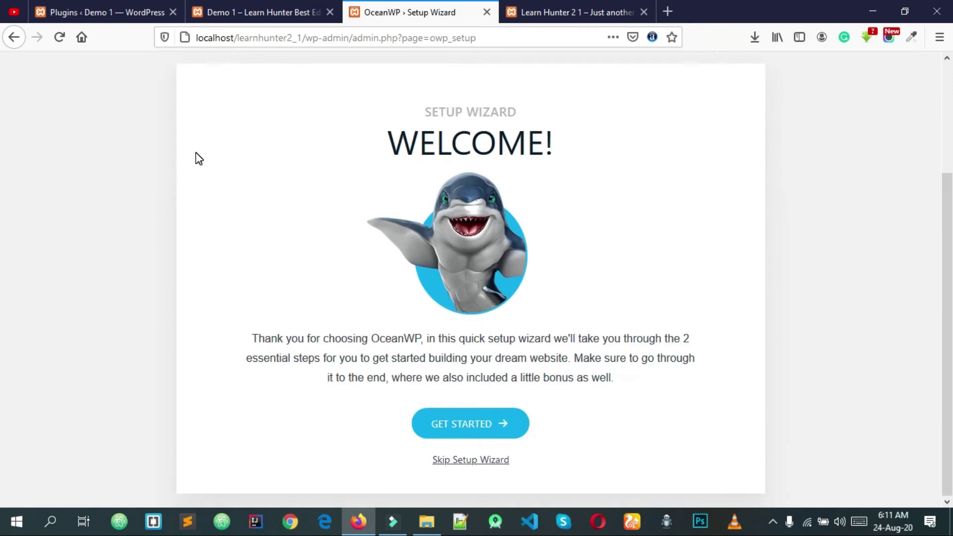
scroll(195, 153, up, 4)
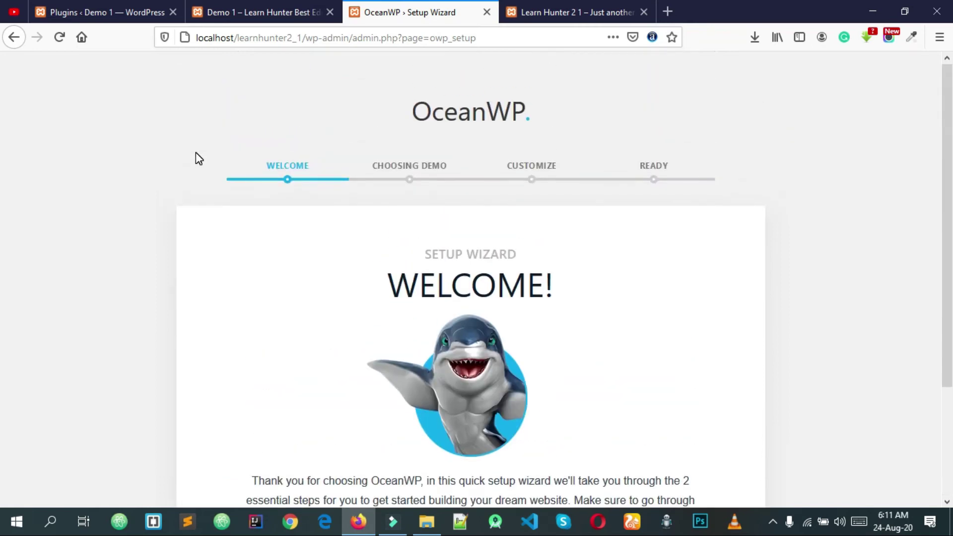
scroll(196, 151, down, 4)
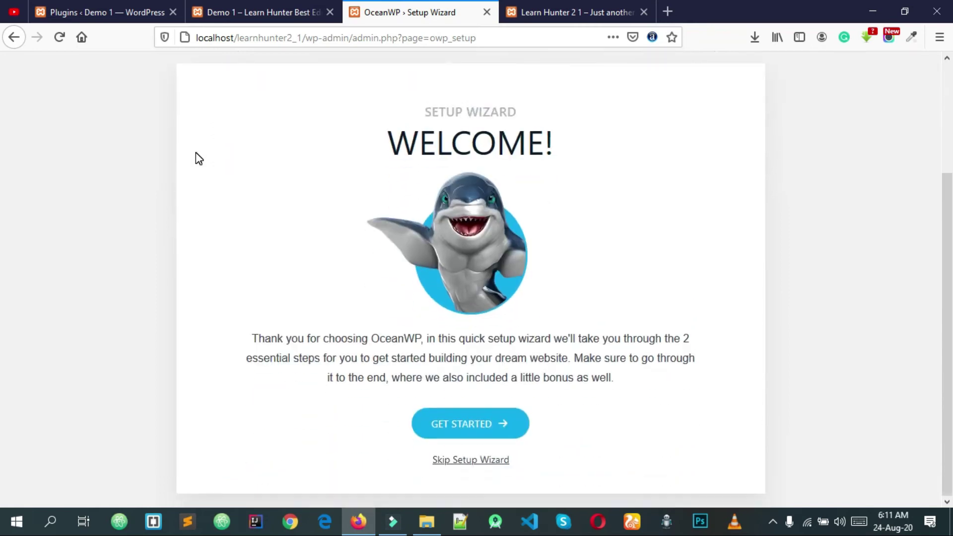
scroll(196, 153, up, 4)
scroll(195, 153, down, 4)
scroll(198, 157, up, 4)
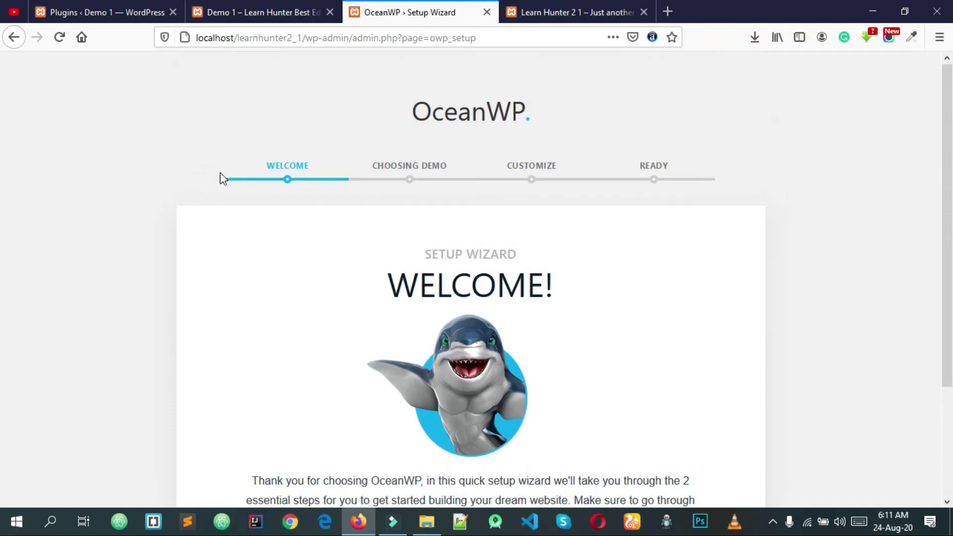
scroll(470, 132, down, 2)
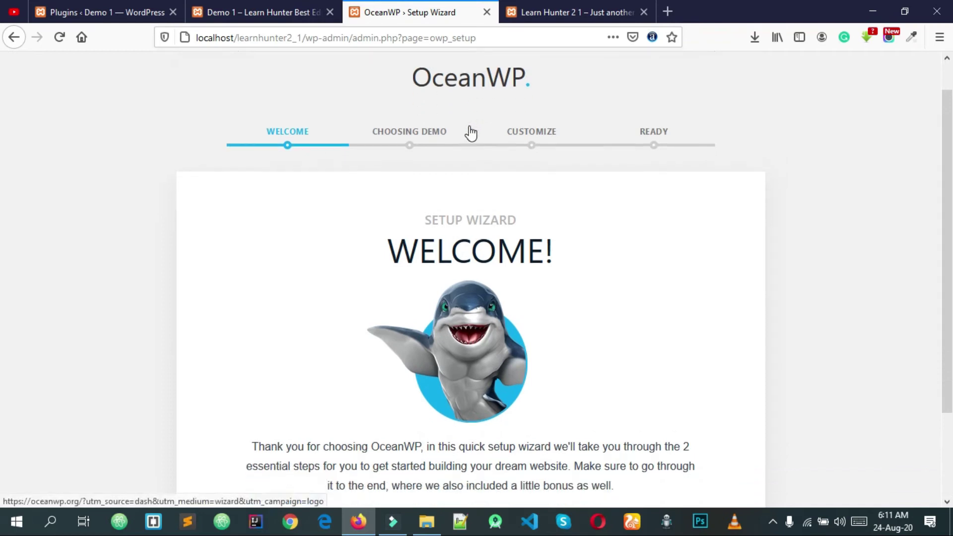
scroll(498, 113, up, 2)
scroll(472, 113, down, 4)
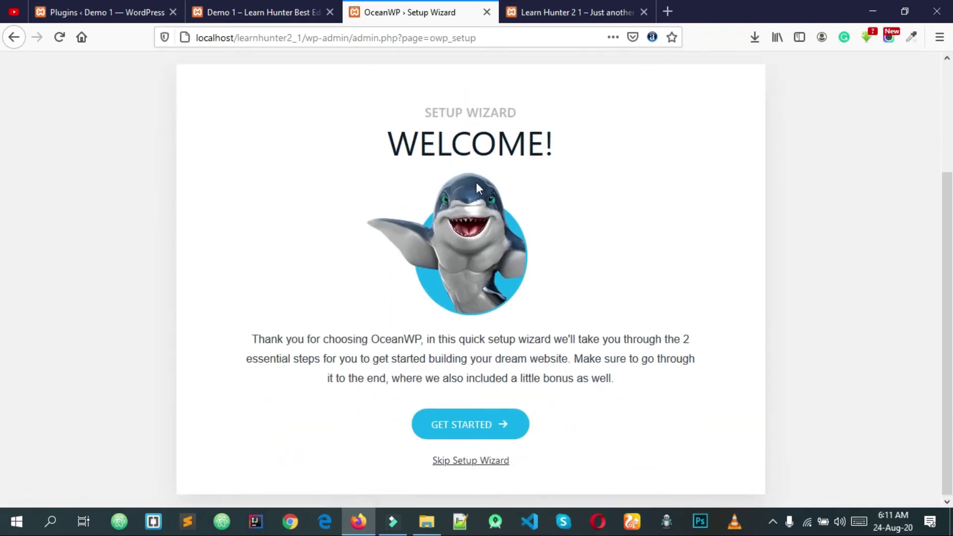
scroll(398, 215, up, 2)
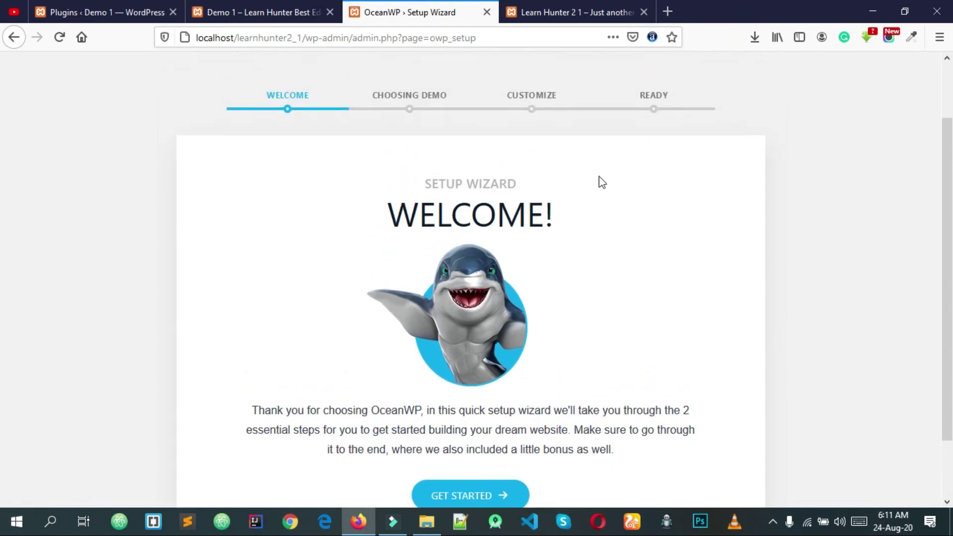
scroll(571, 298, down, 2)
Get started with the wizard, browse the demo templates from Architect to Yoga, and skip the demo installation
click(477, 425)
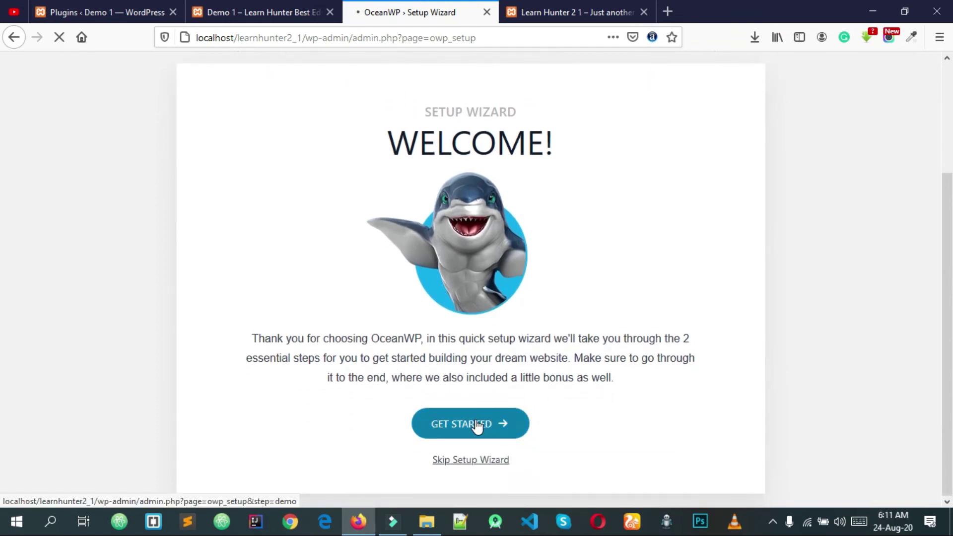
scroll(387, 229, down, 3)
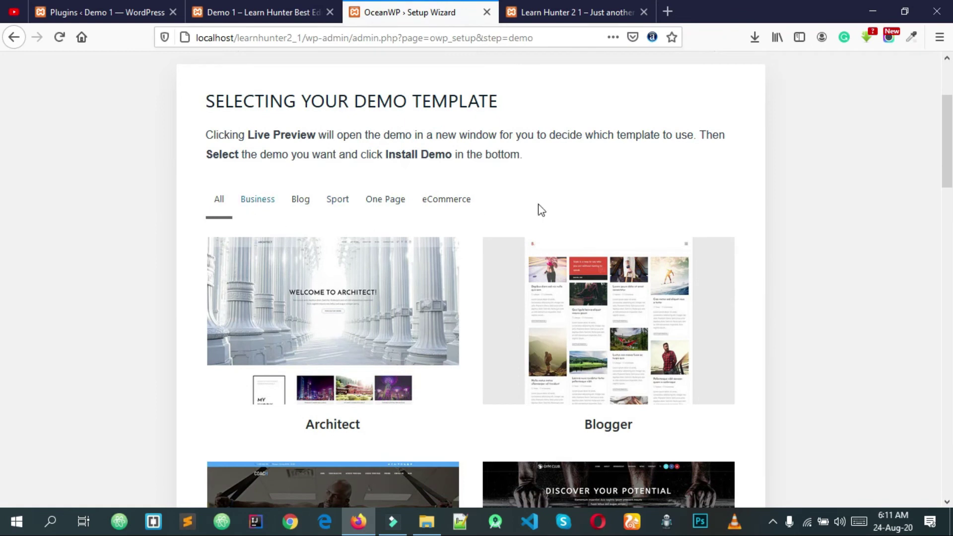
scroll(541, 211, down, 2)
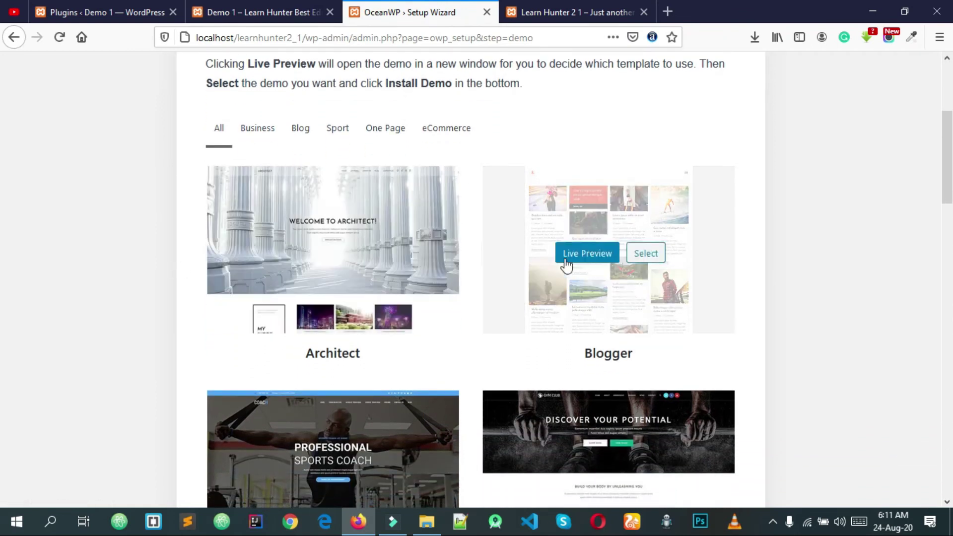
scroll(474, 218, down, 4)
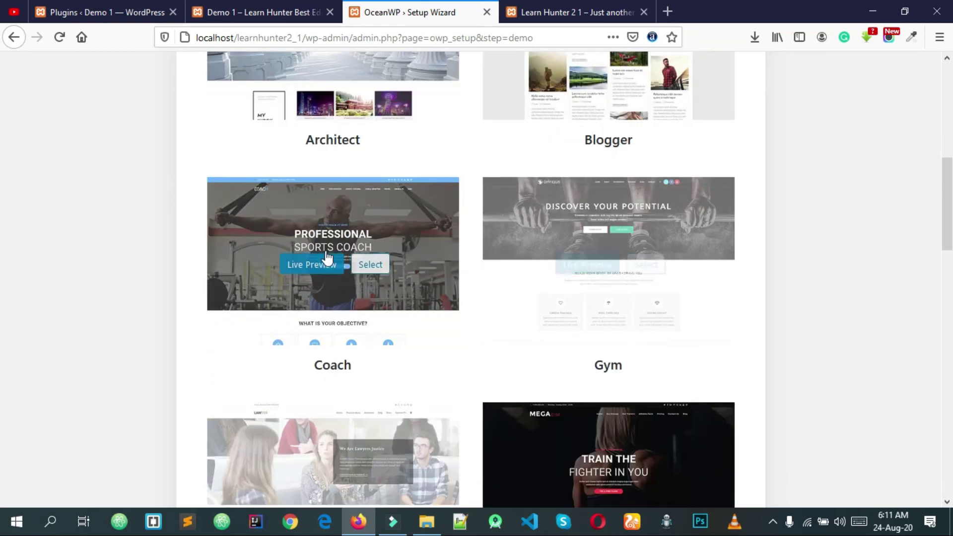
scroll(317, 266, up, 4)
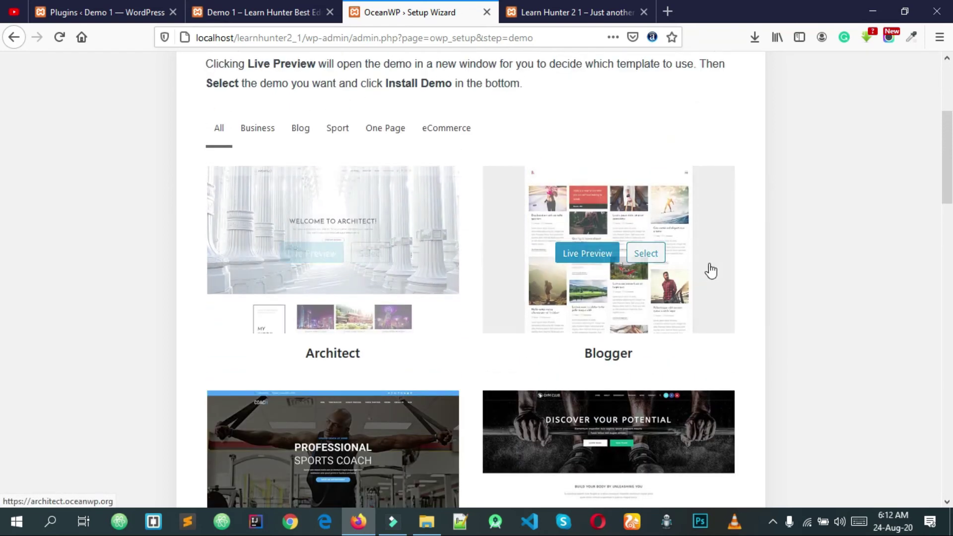
scroll(680, 202, up, 4)
scroll(547, 223, down, 5)
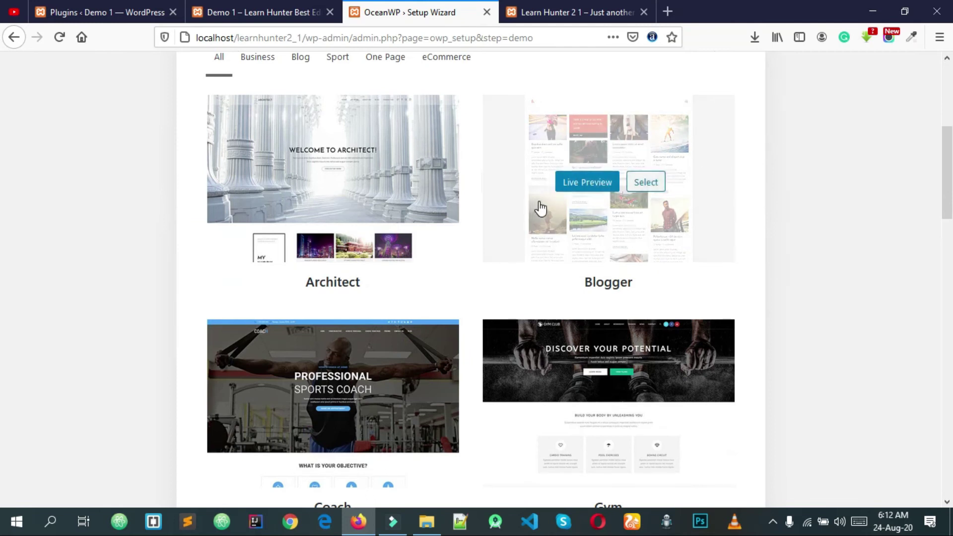
scroll(570, 204, down, 15)
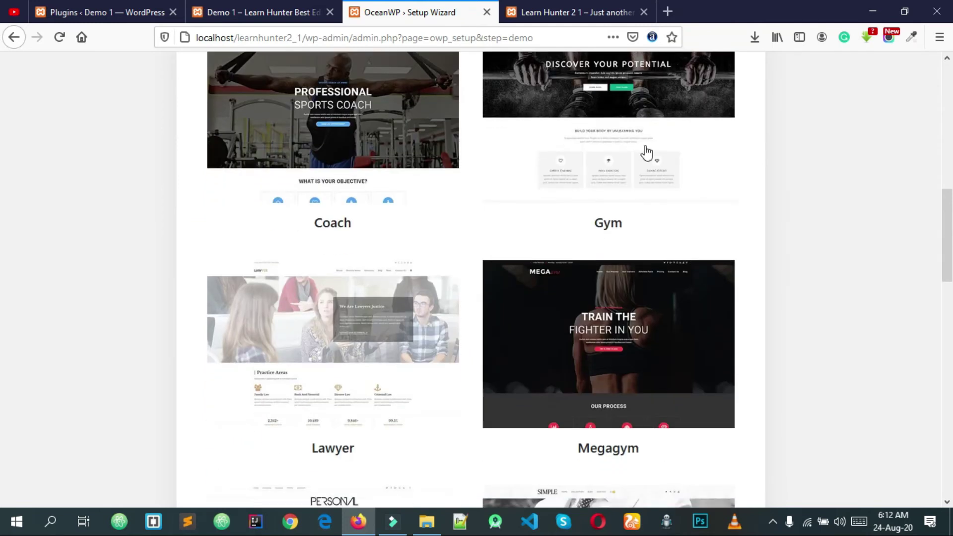
scroll(535, 165, down, 1)
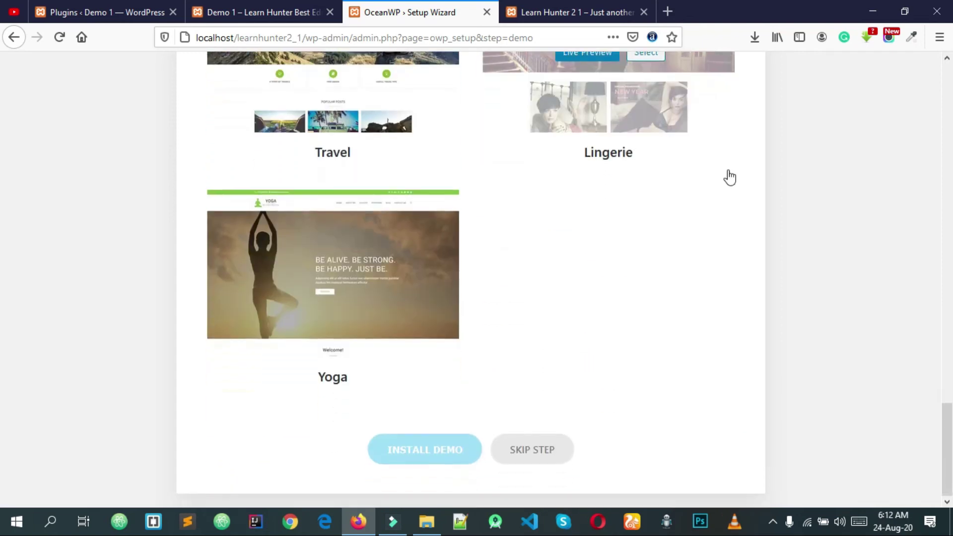
click(541, 460)
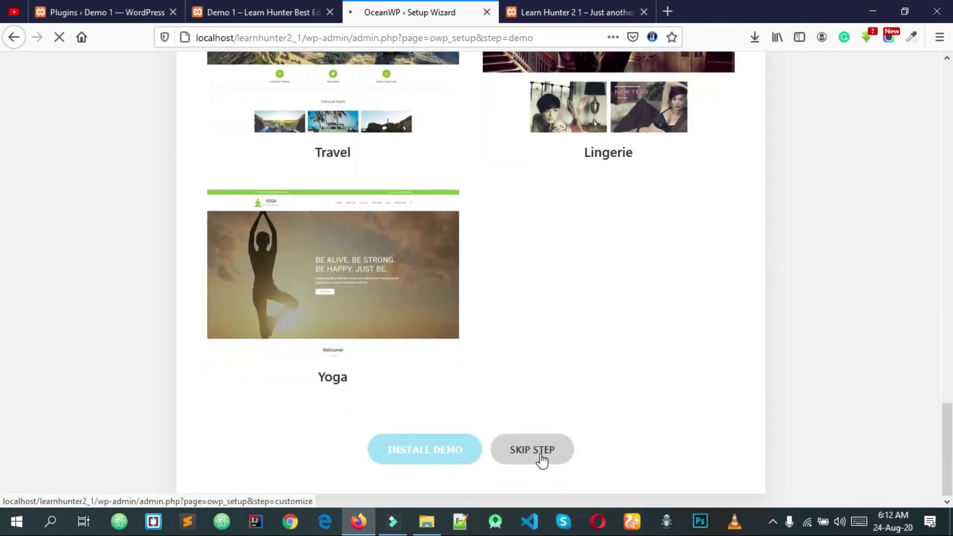
Review the wizard's logo, site title, tagline, site icon and color options, and skip the customize stage without changes
scroll(458, 298, down, 5)
scroll(447, 273, up, 2)
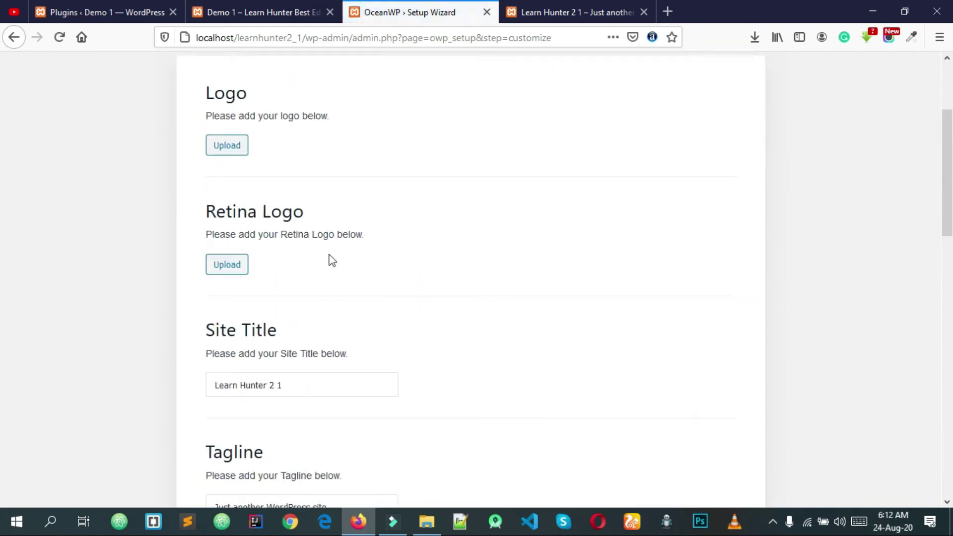
scroll(332, 260, up, 3)
scroll(251, 297, down, 3)
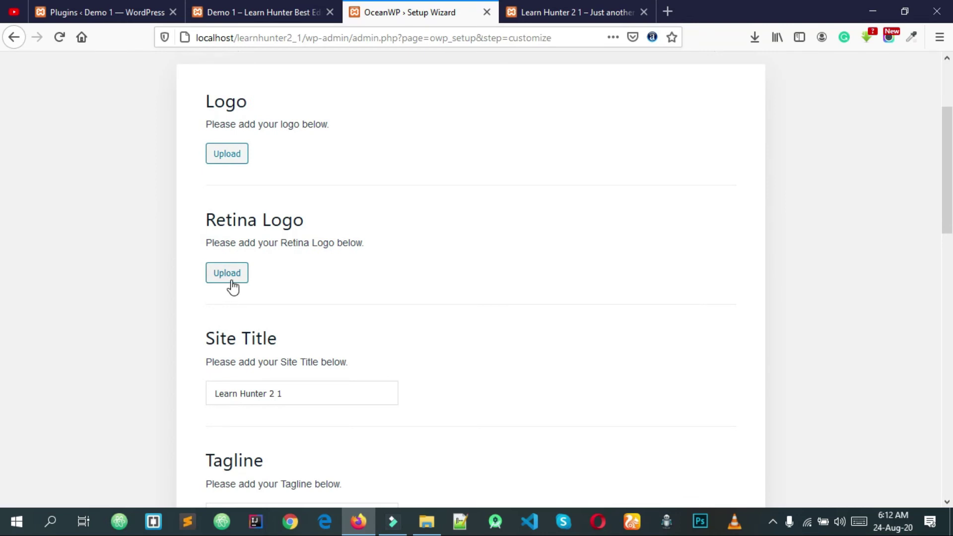
scroll(410, 342, down, 3)
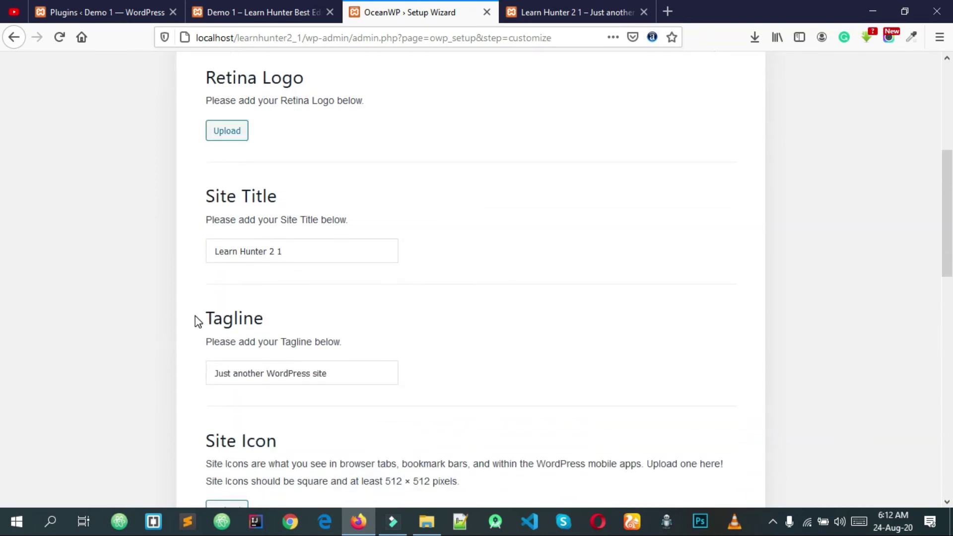
scroll(356, 303, down, 2)
triple_click(231, 305)
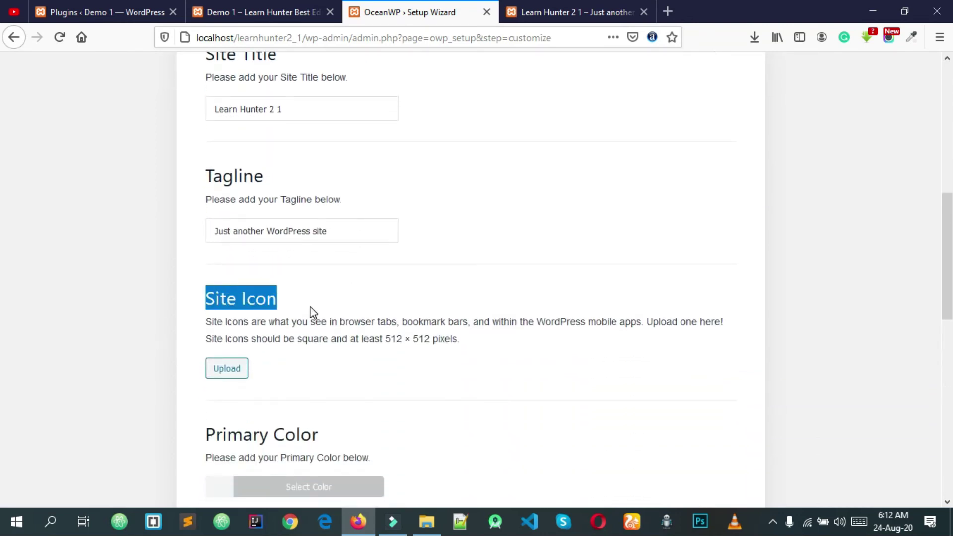
scroll(308, 325, down, 3)
click(121, 307)
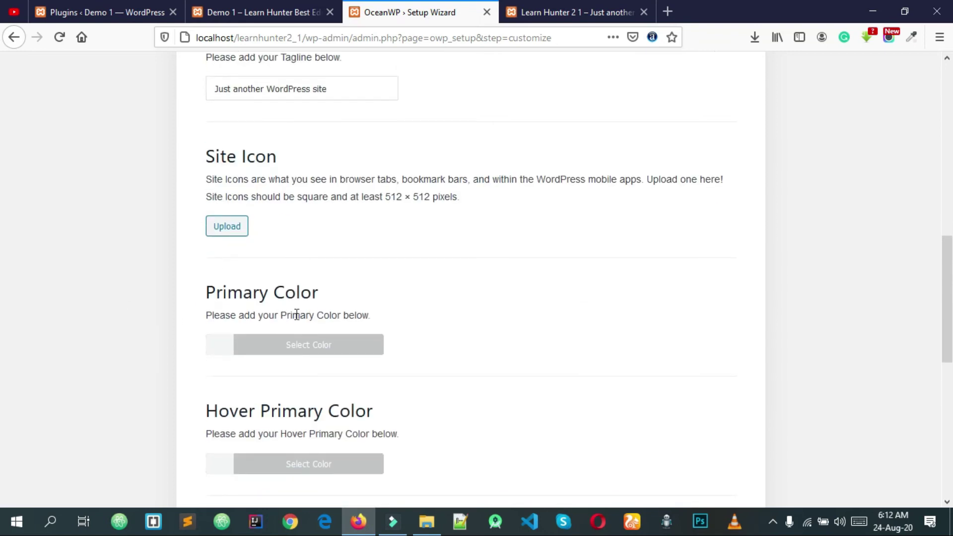
scroll(281, 314, down, 3)
drag(159, 277, 400, 291)
click(403, 292)
scroll(318, 295, down, 6)
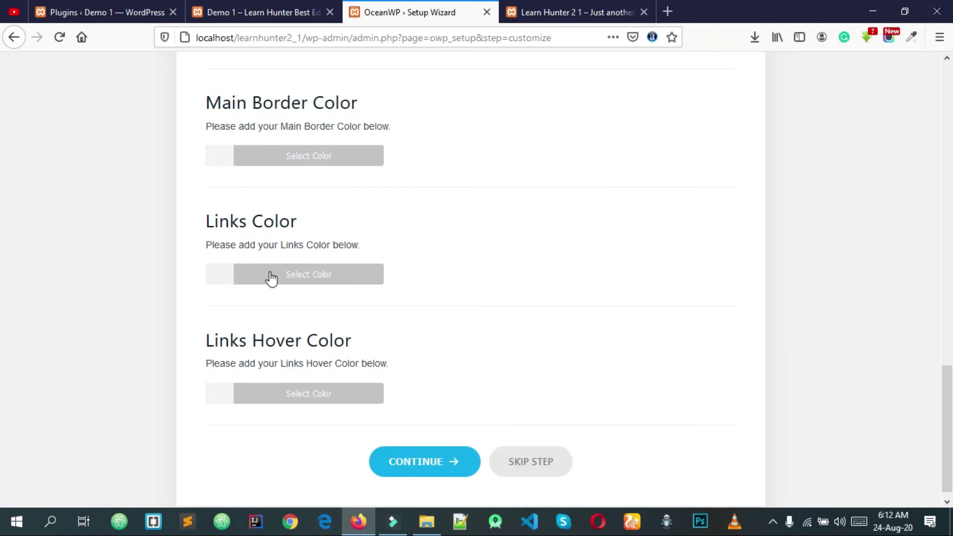
scroll(268, 278, down, 1)
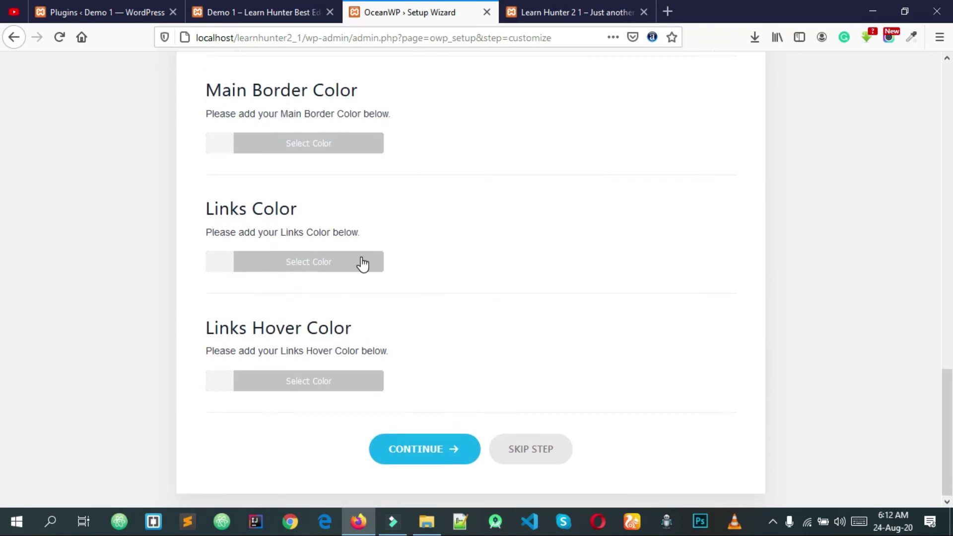
click(549, 449)
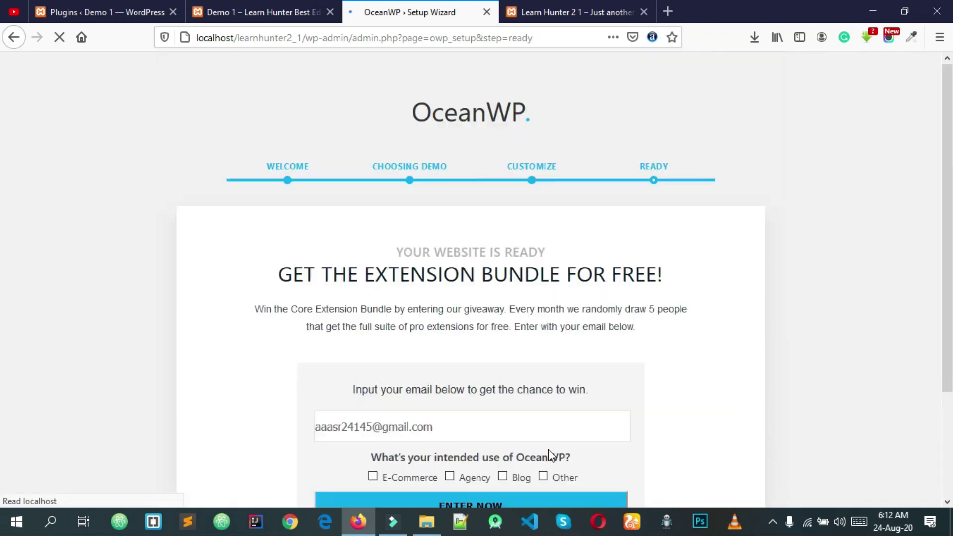
Read the extension bundle giveaway offer on the wizard's ready page and leave the wizard by choosing to view the website
scroll(500, 361, down, 3)
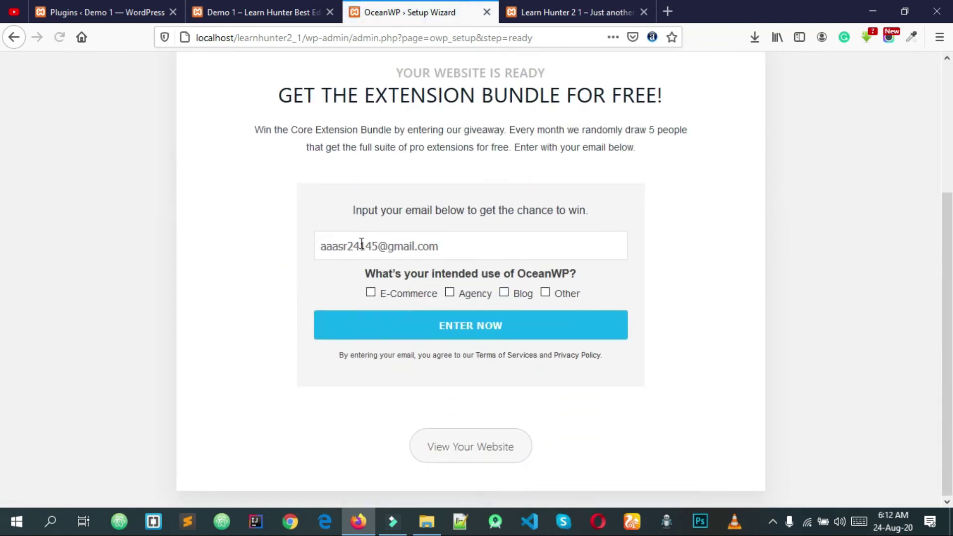
scroll(376, 215, up, 3)
drag(386, 215, 687, 313)
click(659, 295)
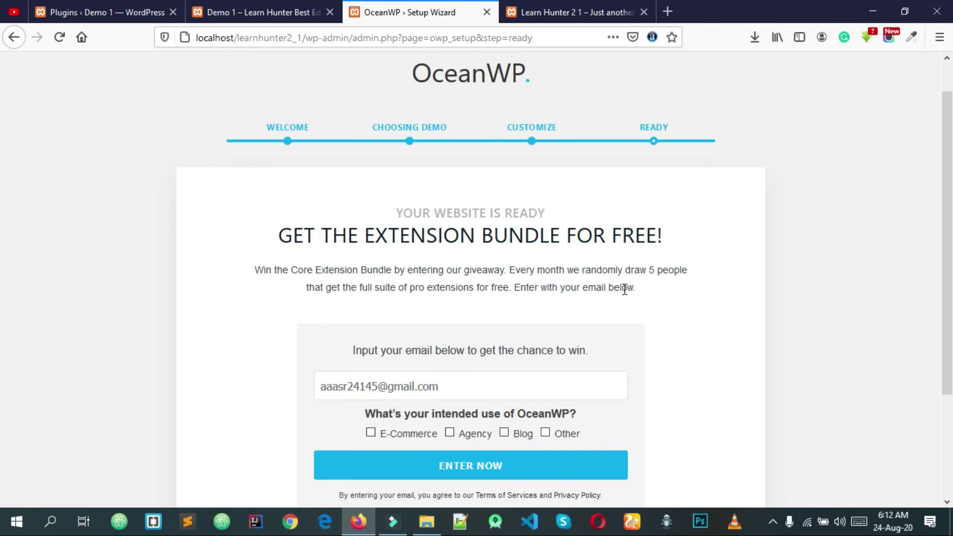
scroll(536, 273, down, 3)
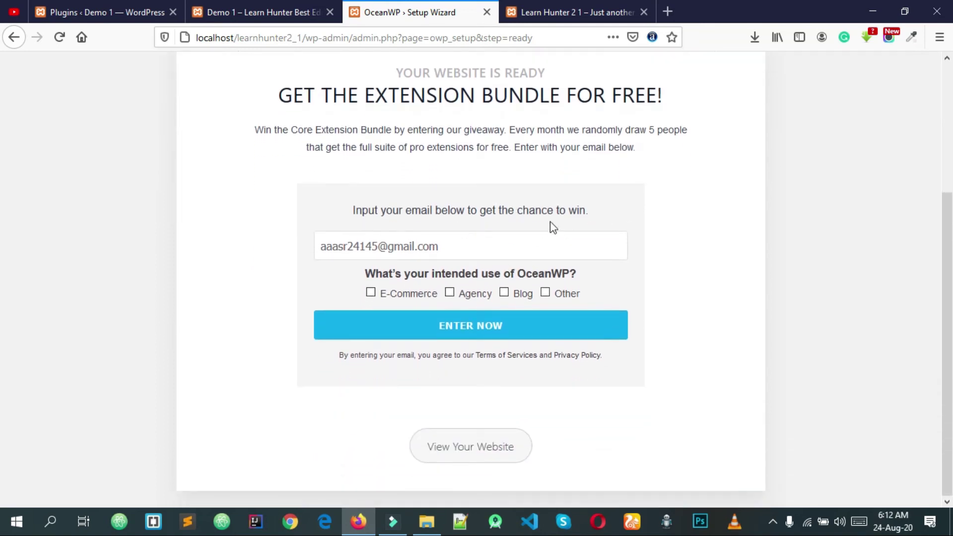
click(488, 449)
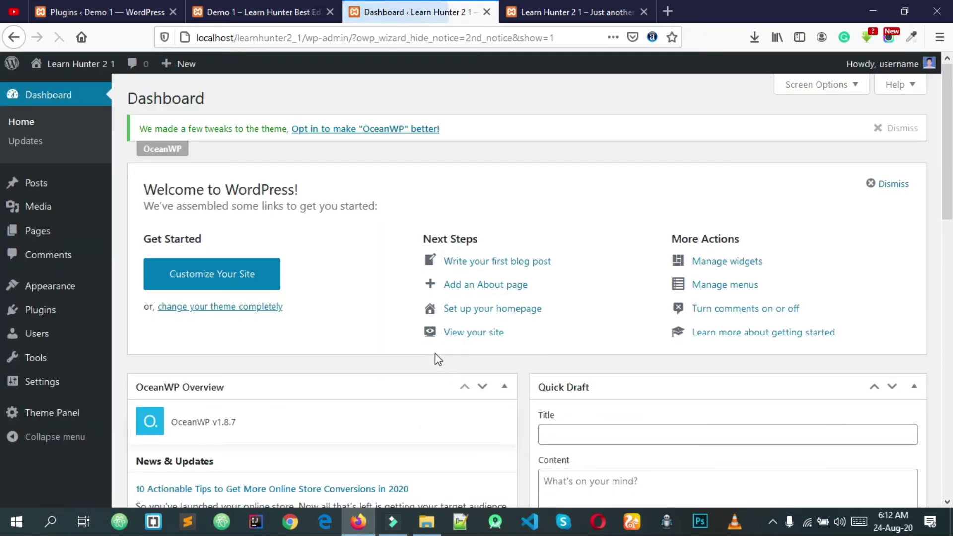
Switch to the open Learn Hunter 2 1 front-end page and reload localhost/learnhunter2_1/ to check the site's appearance
scroll(432, 353, down, 2)
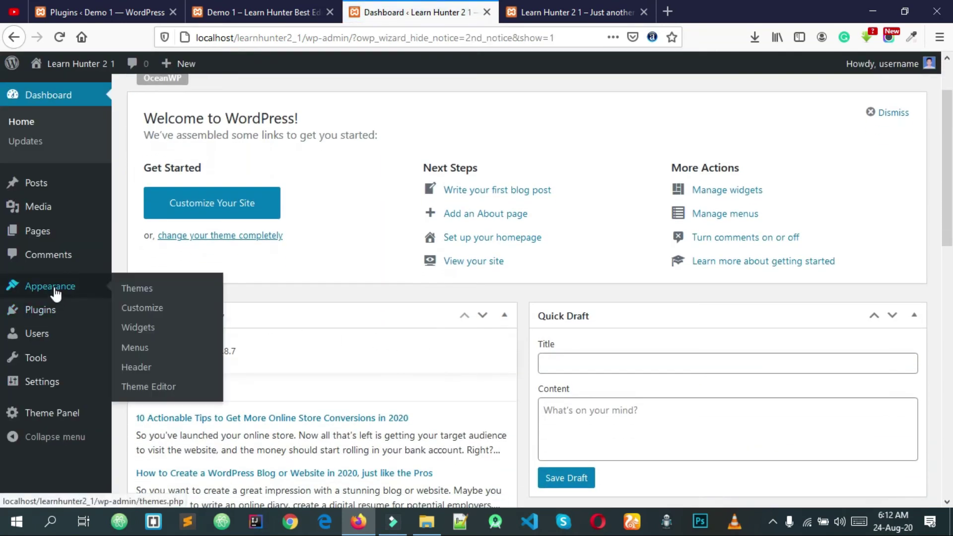
click(545, 9)
scroll(261, 140, up, 5)
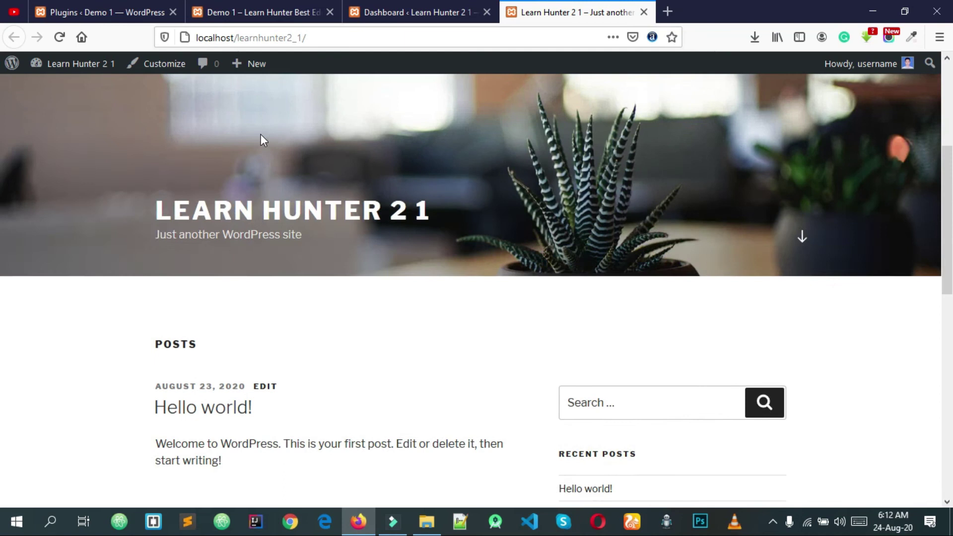
click(280, 38)
click(314, 37)
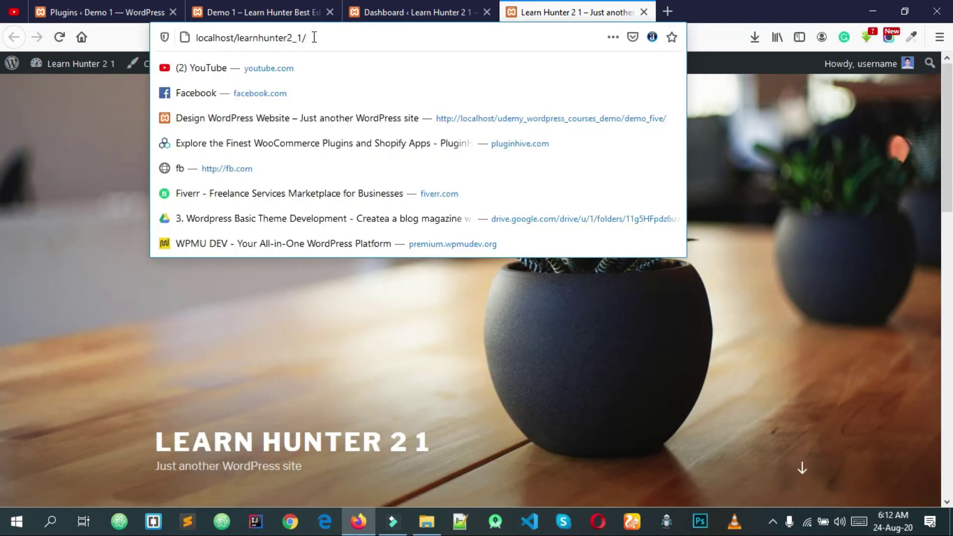
key(Return)
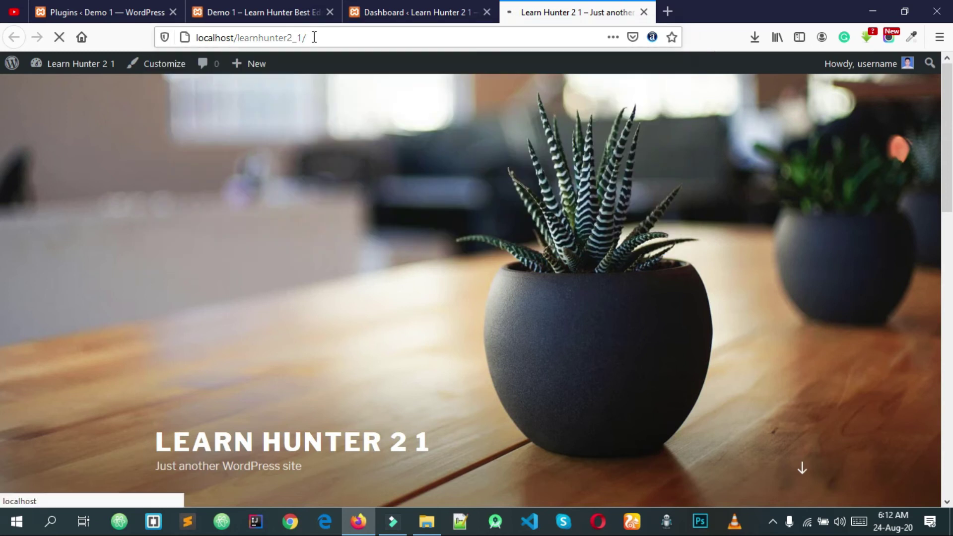
Look over the Learn Hunter 2 1 front page down to its sidebar widgets and compare it with the site's dashboard
scroll(685, 238, down, 6)
scroll(784, 220, up, 5)
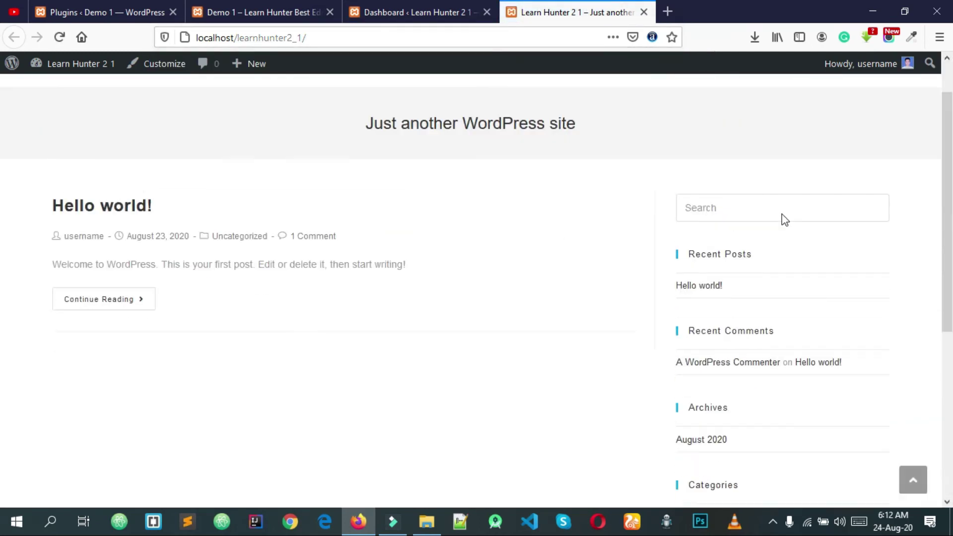
scroll(784, 220, up, 1)
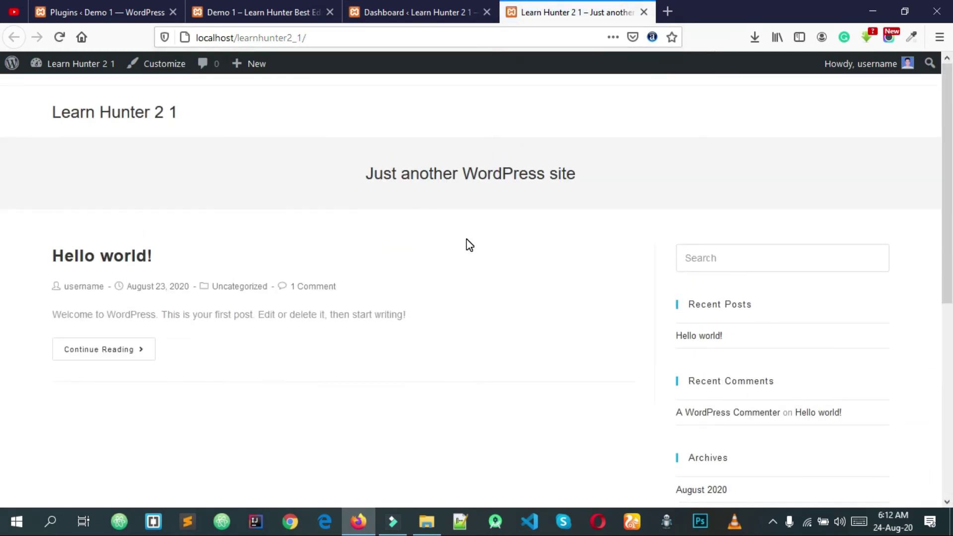
click(421, 7)
click(541, 8)
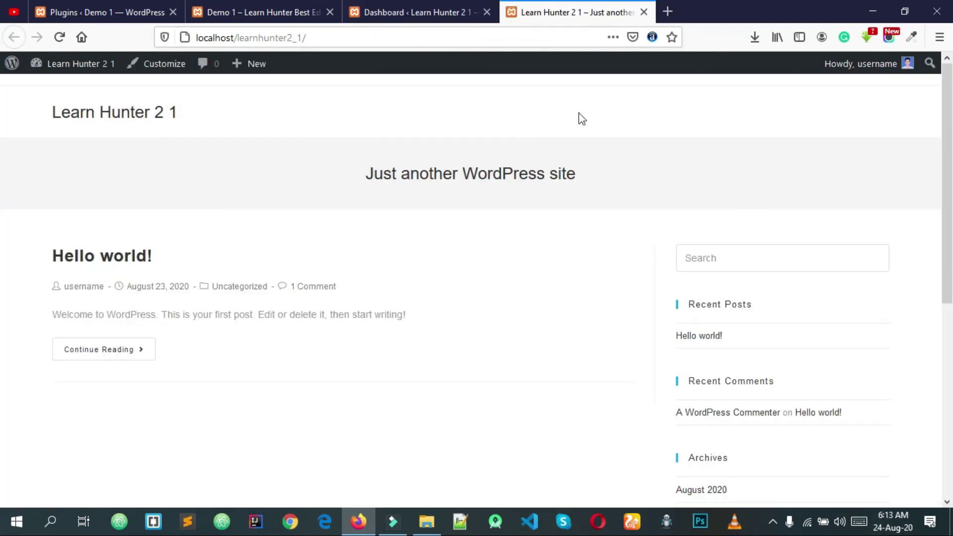
click(419, 7)
click(579, 12)
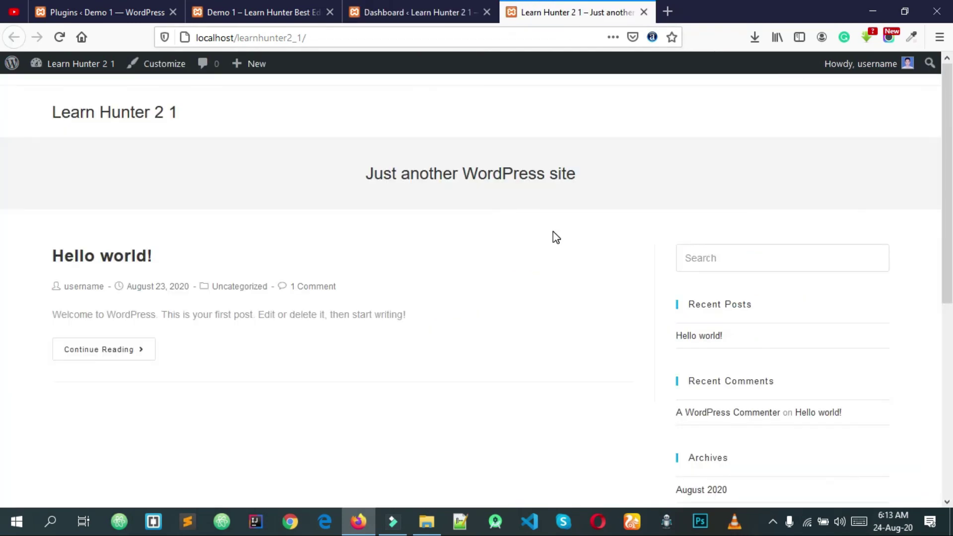
click(435, 6)
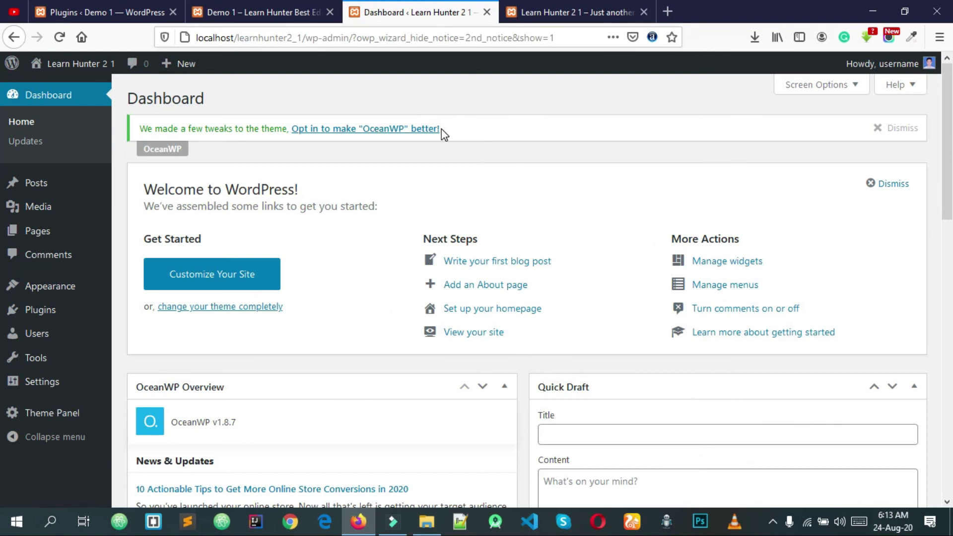
click(587, 7)
click(442, 9)
click(558, 7)
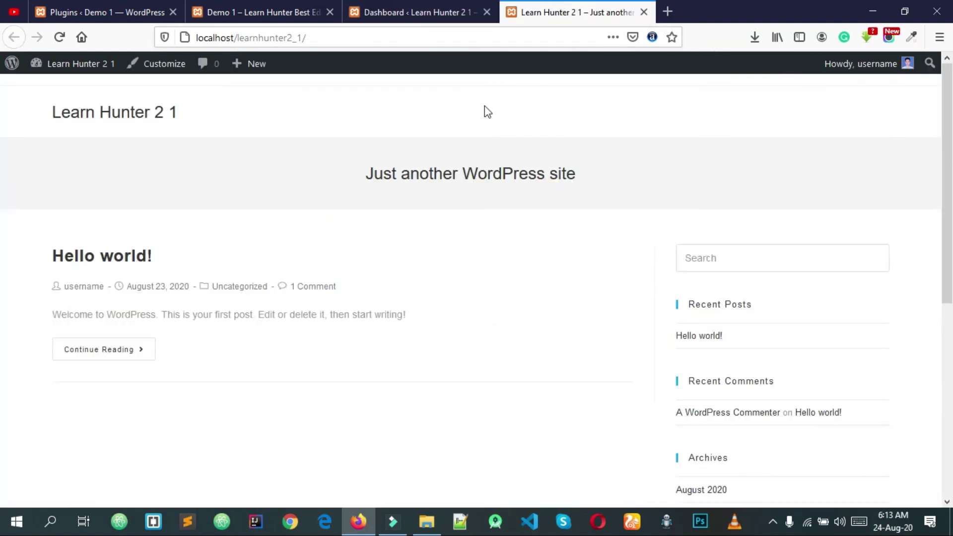
Go to the Learn Hunter 2 1 dashboard, open the list of installed plugins and review its entries
click(430, 5)
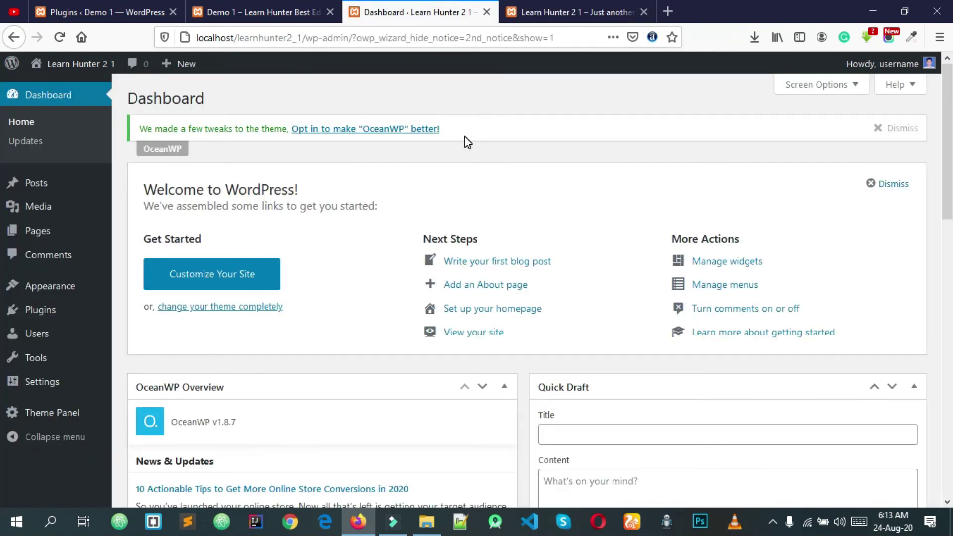
click(56, 315)
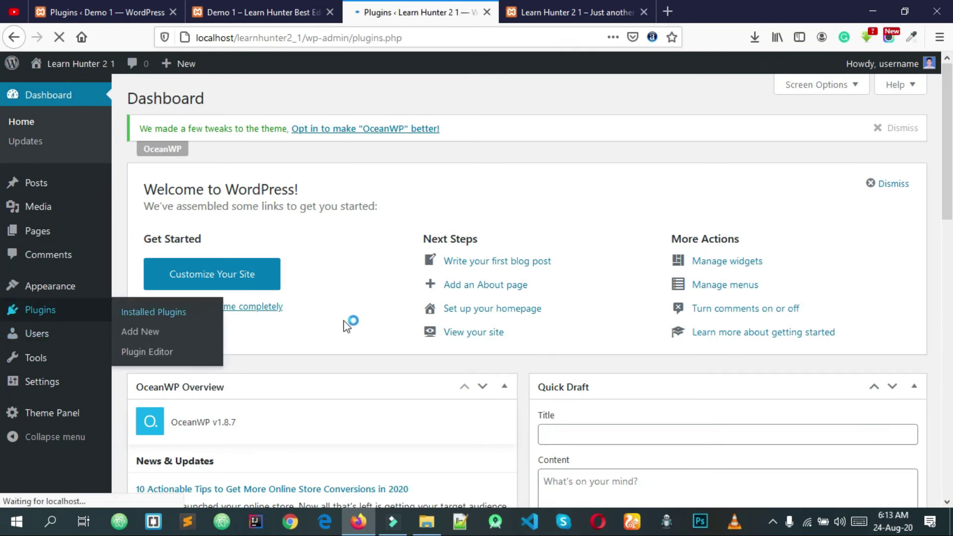
scroll(341, 330, down, 2)
scroll(341, 330, down, 1)
scroll(213, 345, up, 3)
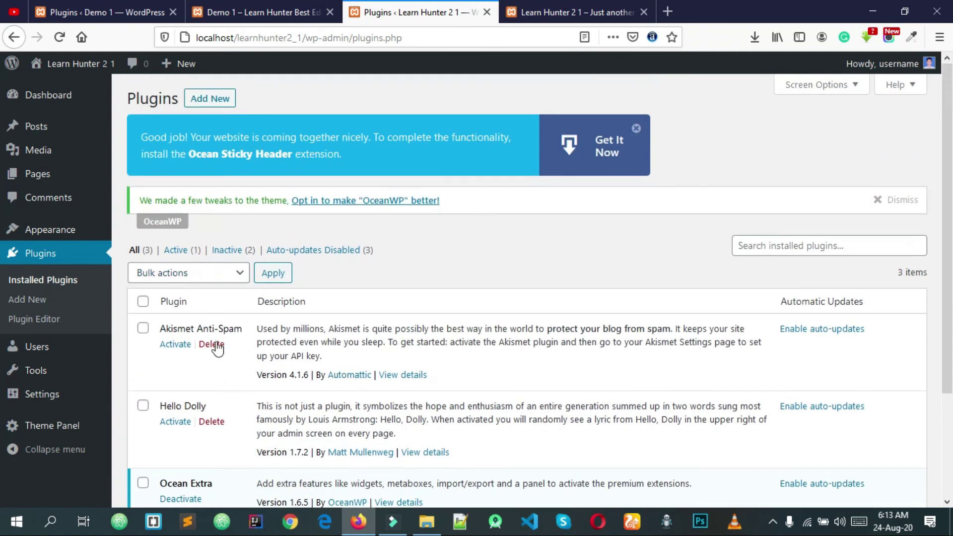
scroll(189, 320, down, 2)
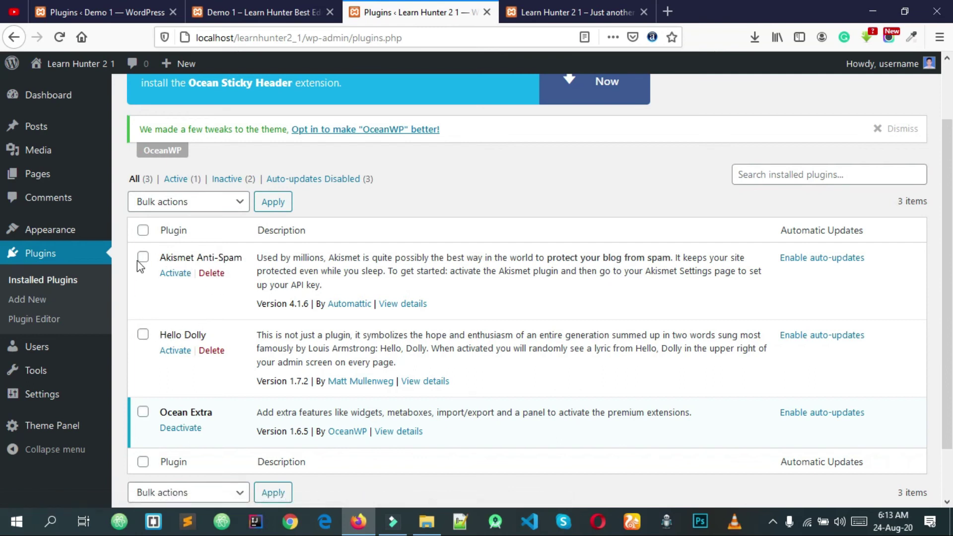
click(144, 336)
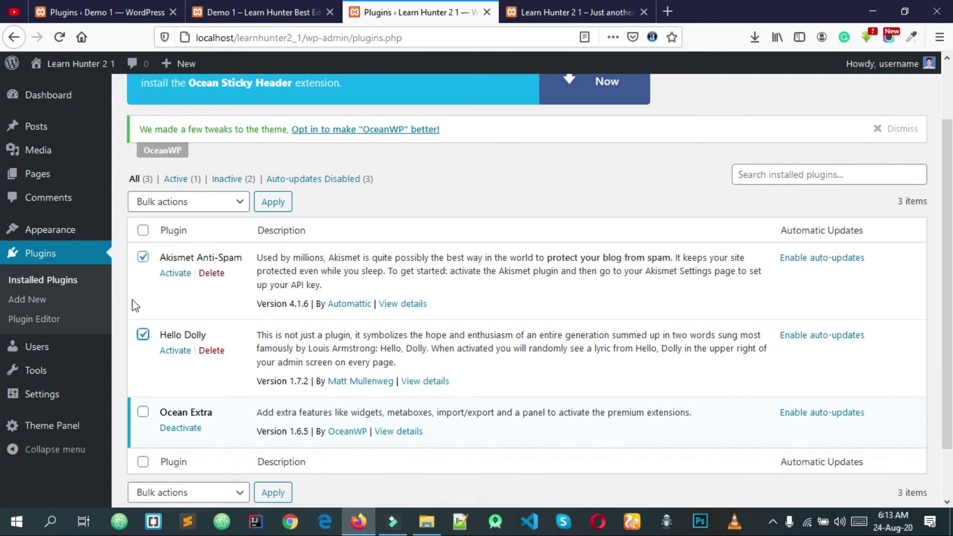
click(155, 203)
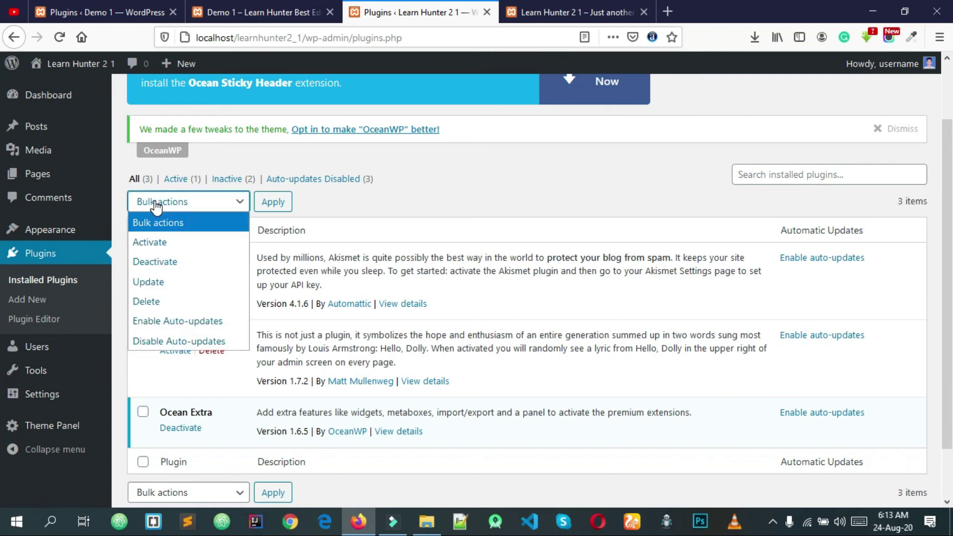
click(168, 304)
click(367, 180)
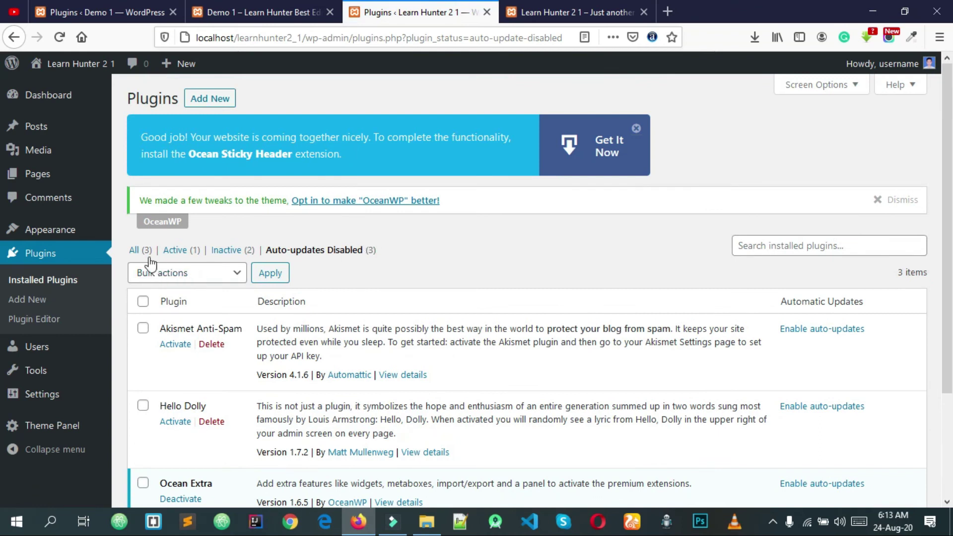
click(138, 250)
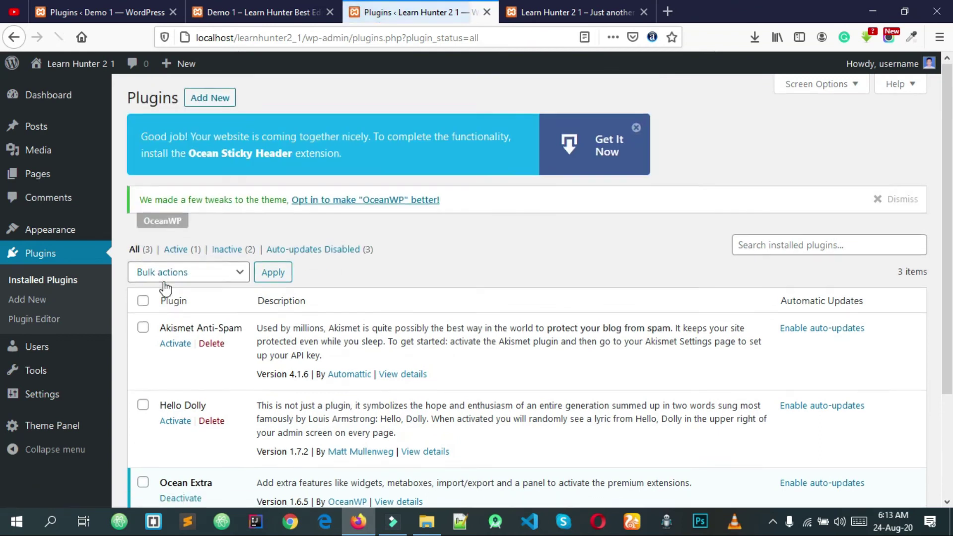
Delete the Akismet Anti-Spam and Hello Dolly plugins together with a bulk action and confirm the deletion
scroll(165, 288, down, 3)
click(143, 196)
click(143, 275)
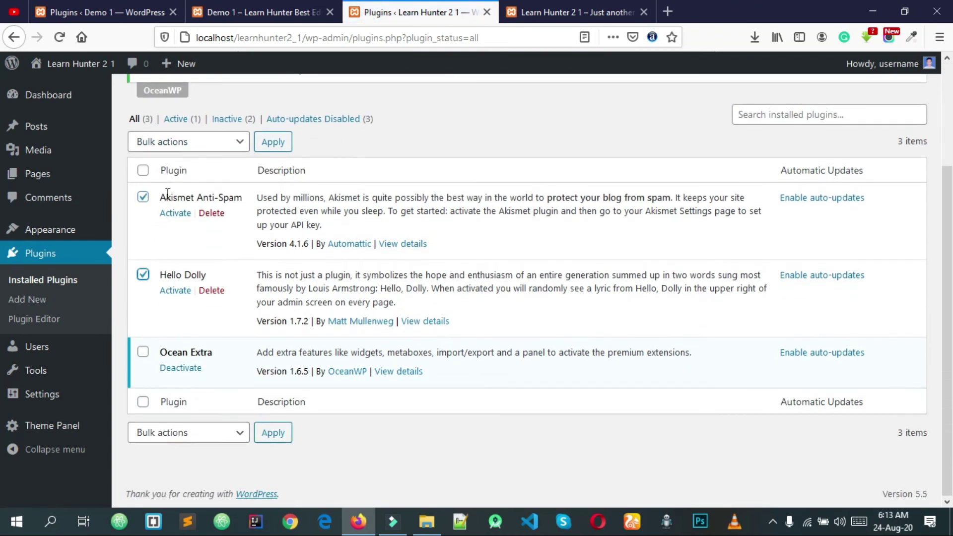
click(204, 143)
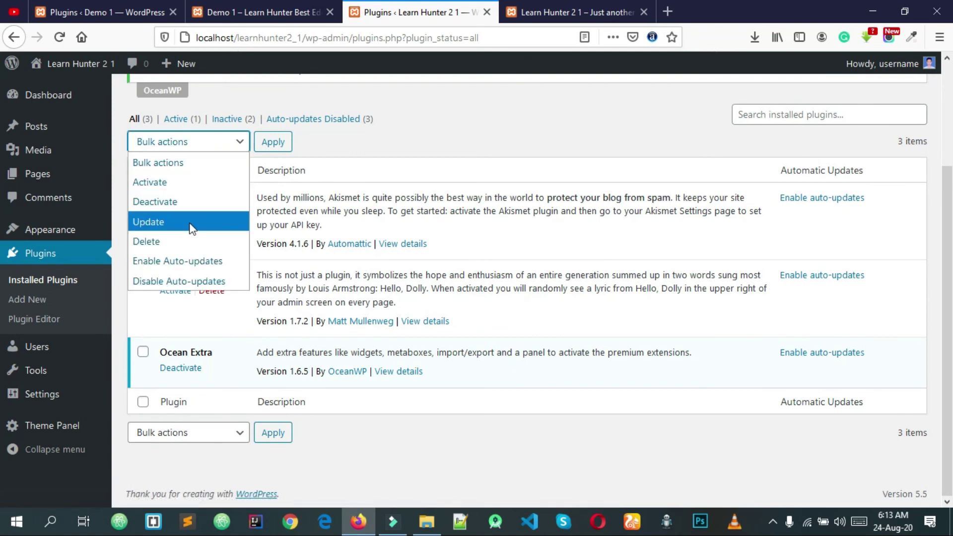
click(187, 240)
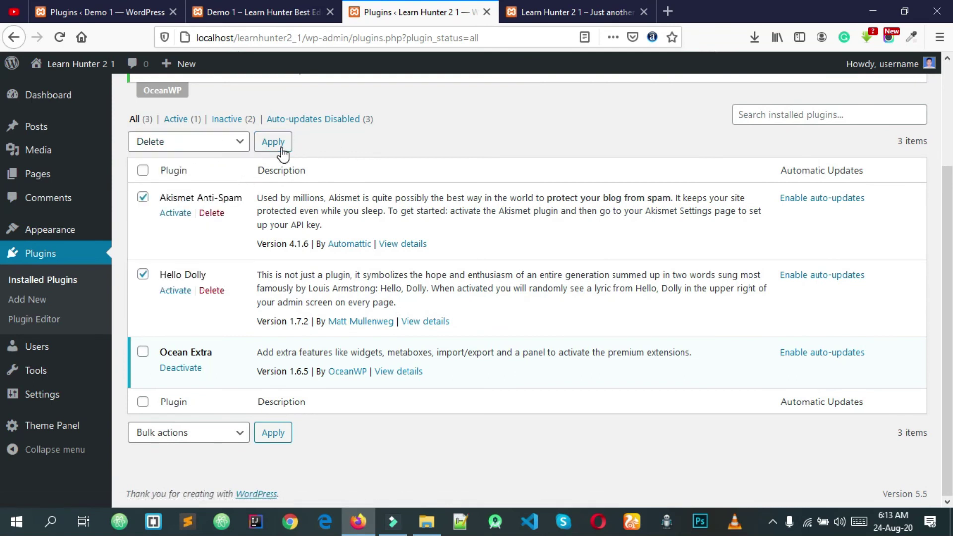
click(273, 142)
click(519, 250)
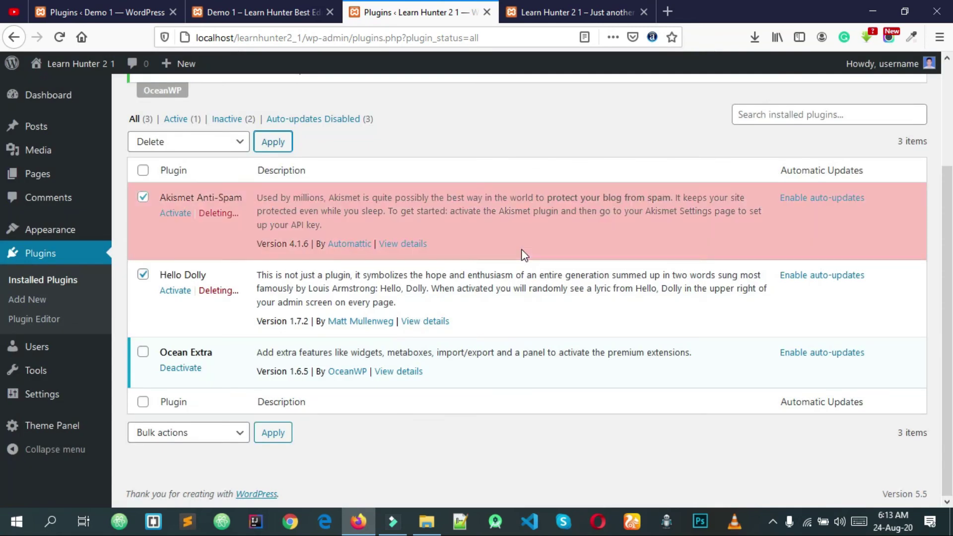
Reload the installed plugins page and dismiss the OceanWP opt-in notice
scroll(485, 271, up, 1)
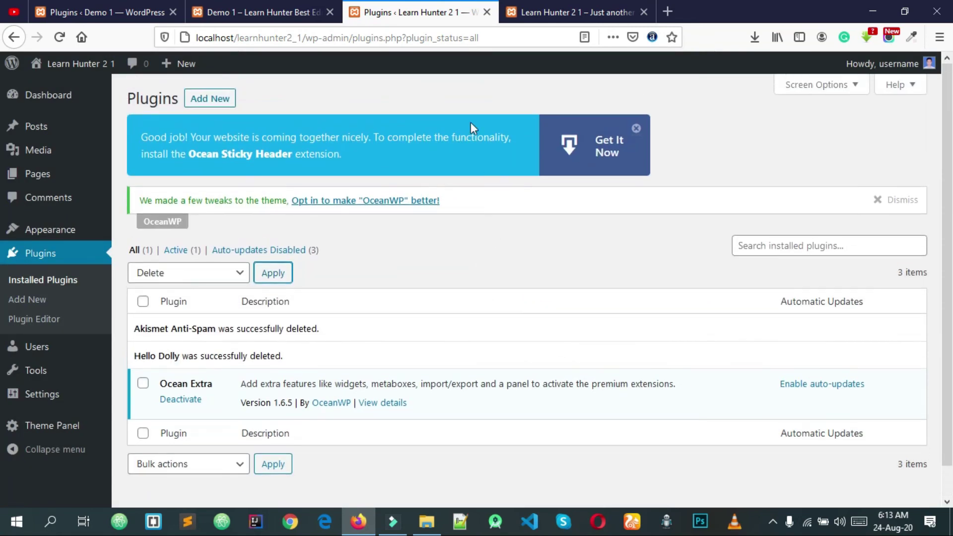
right_click(465, 64)
click(560, 76)
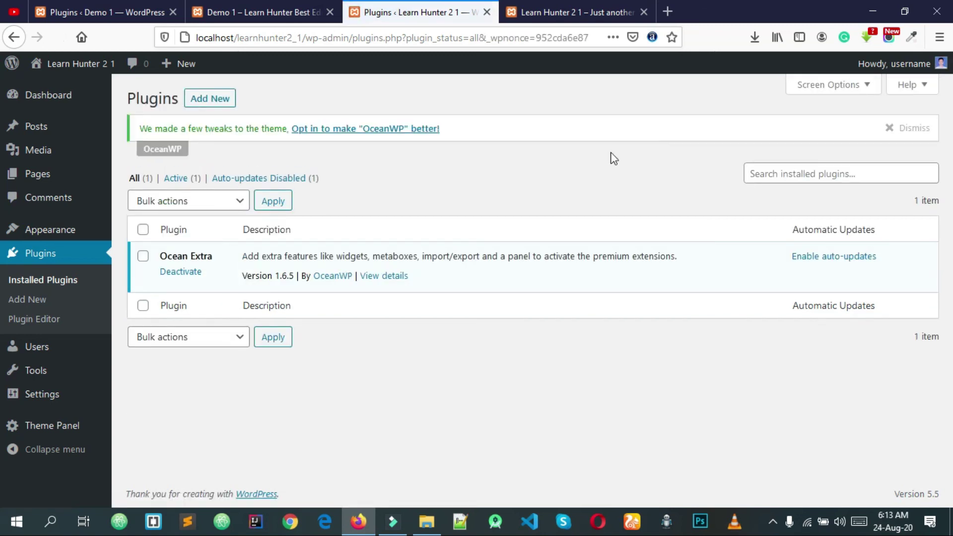
click(881, 129)
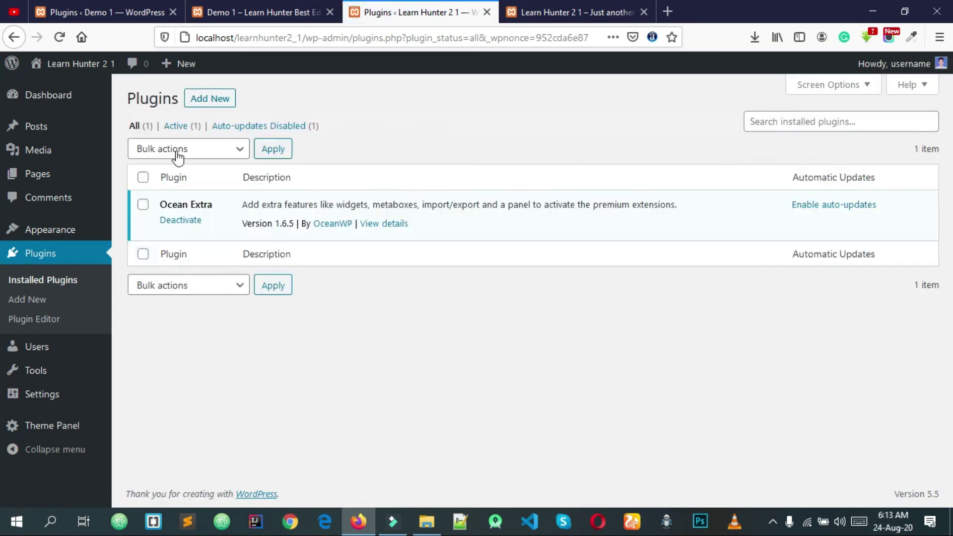
Open the dashboard home and look through its boxes, from the Welcome panel to Activity
click(70, 95)
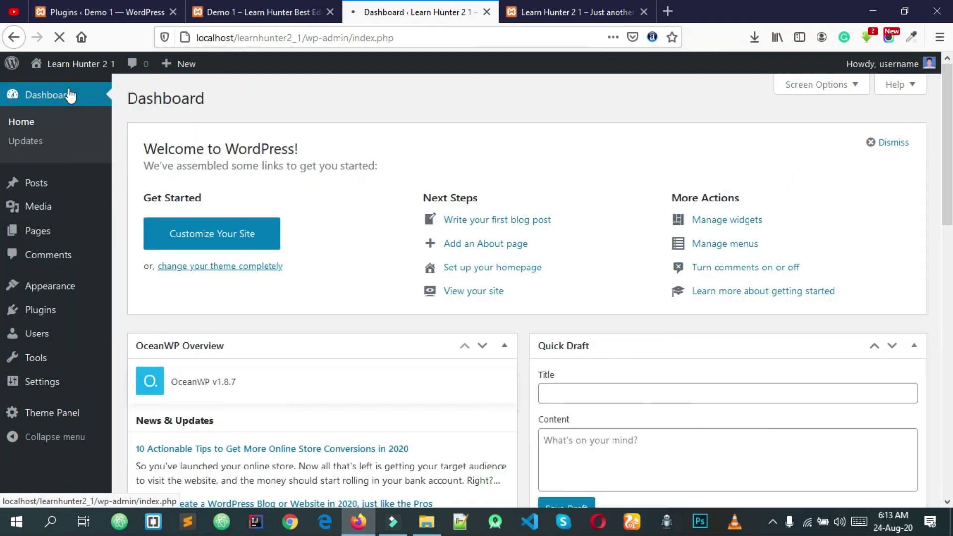
scroll(477, 224, down, 5)
scroll(676, 271, down, 8)
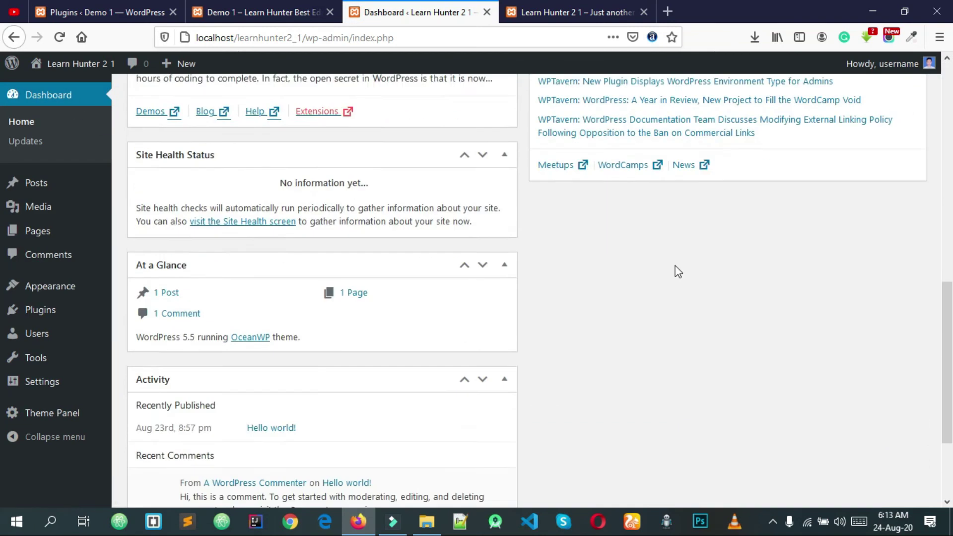
scroll(300, 311, up, 15)
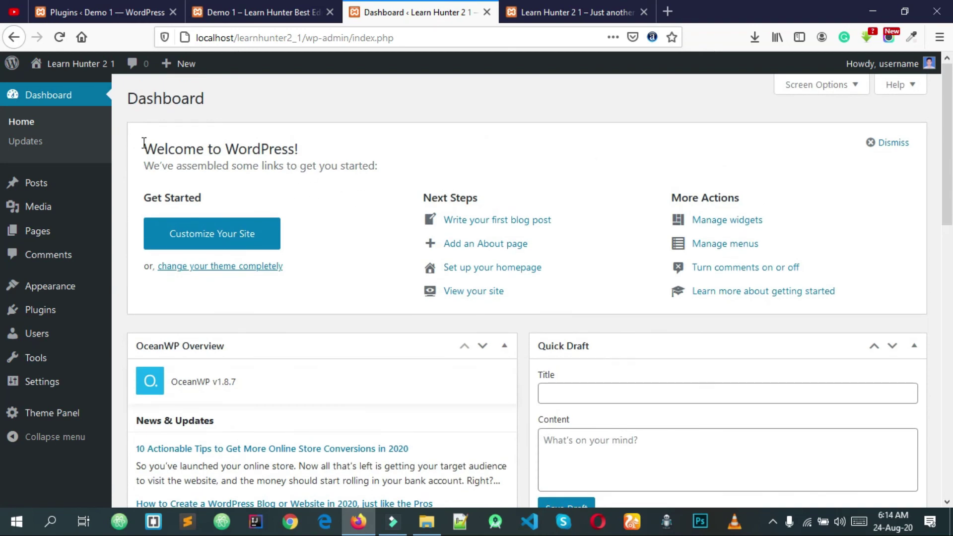
drag(151, 144, 396, 243)
click(395, 243)
Hide the Welcome, OceanWP Overview, Site Health Status, At a Glance, Activity, Quick Draft and WordPress Events and News boxes, and reload the dashboard
mouse_move(881, 63)
click(812, 89)
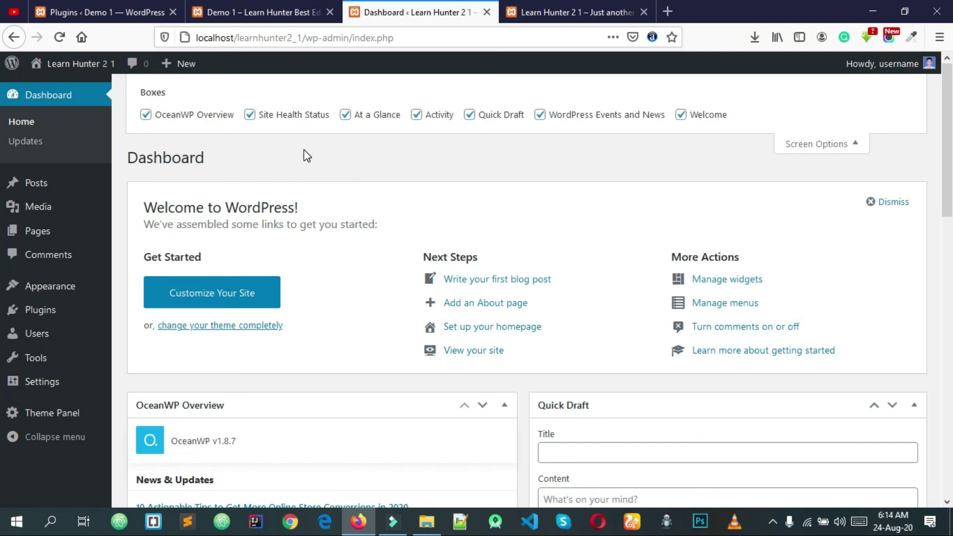
click(682, 116)
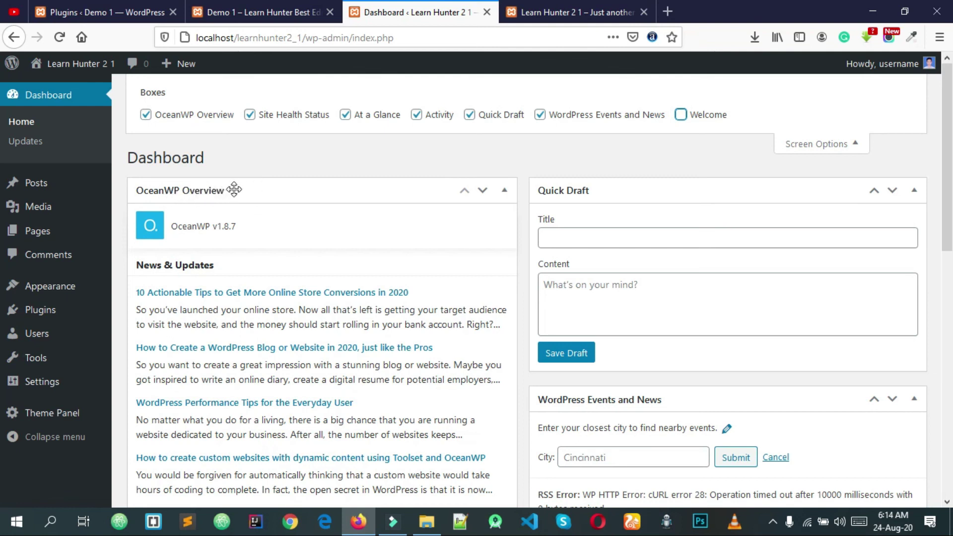
click(146, 115)
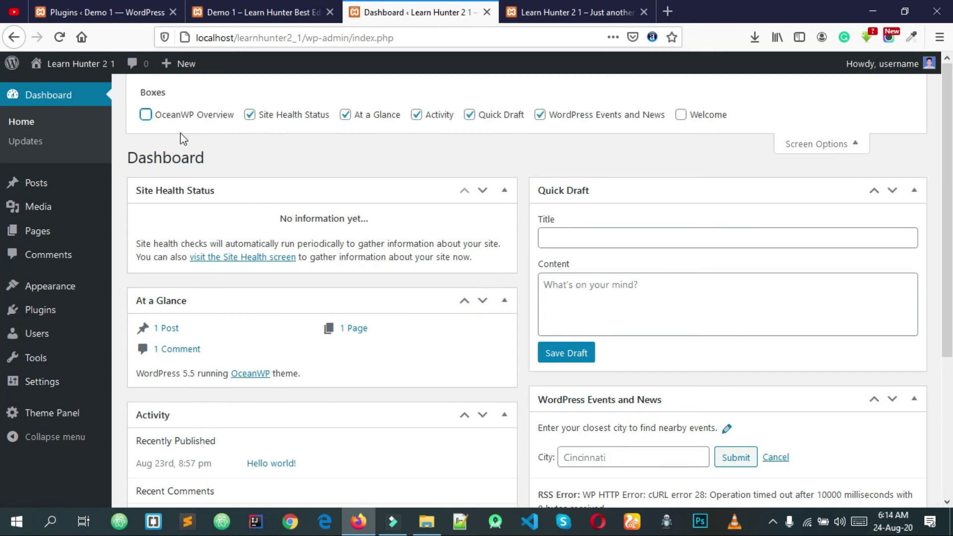
click(259, 118)
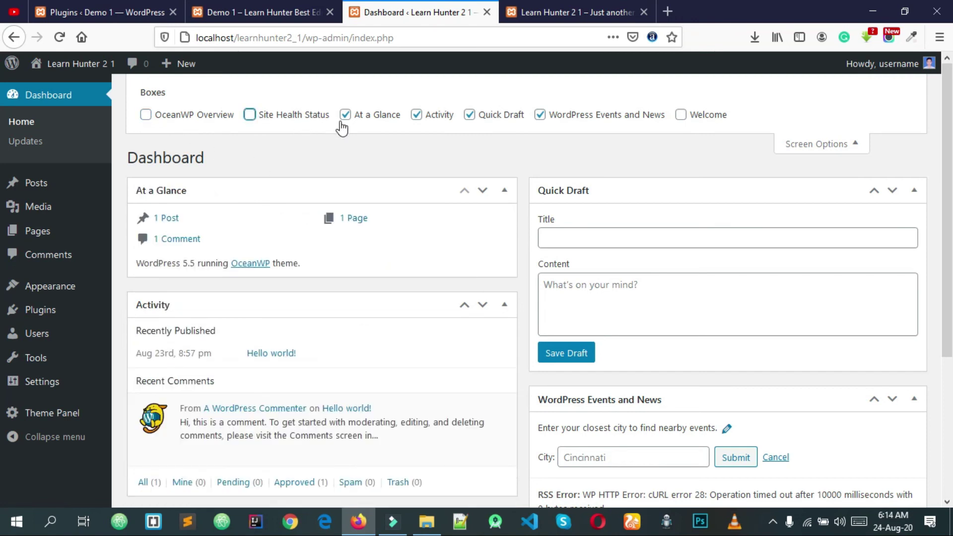
click(355, 118)
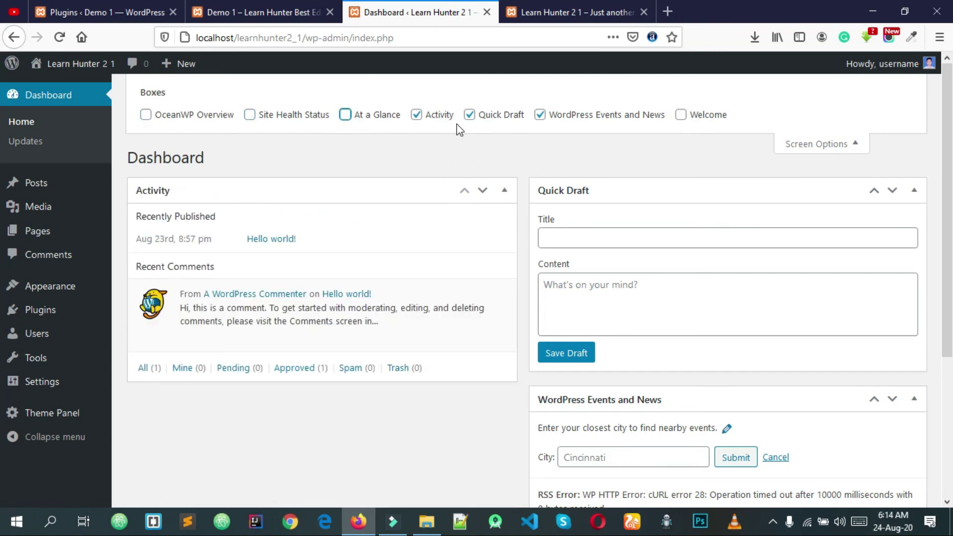
click(437, 118)
click(501, 118)
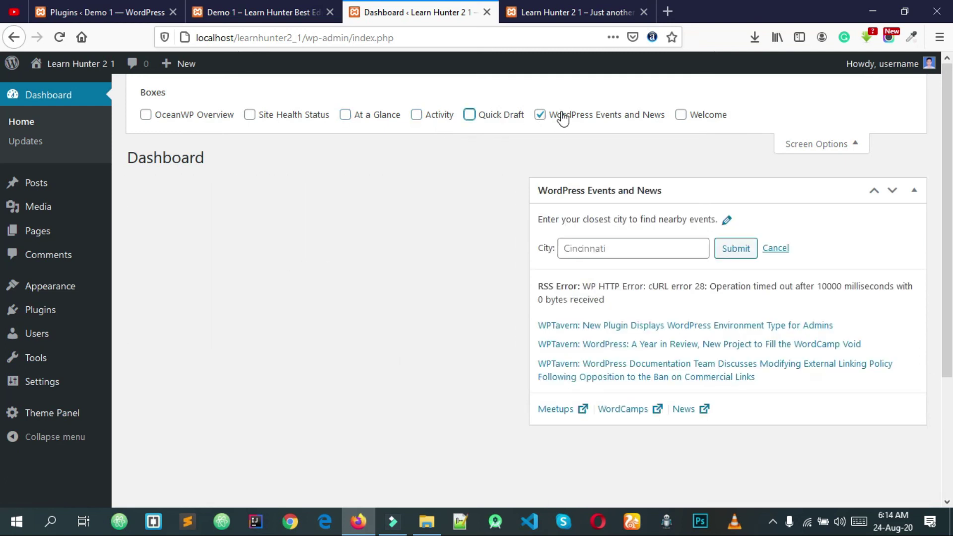
click(562, 119)
click(828, 145)
right_click(338, 113)
click(445, 131)
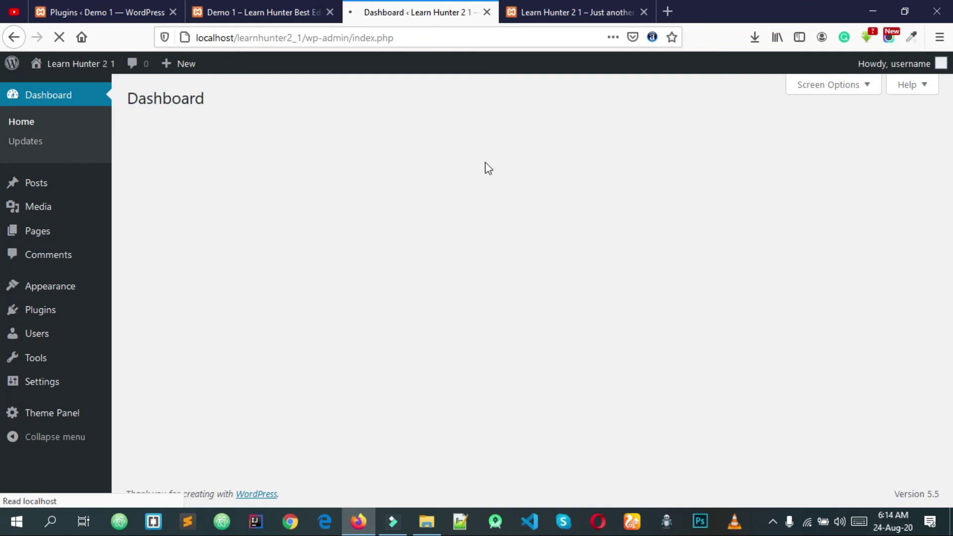
Reload the Learn Hunter 2 1 front page, compare it with the emptied dashboard and return to the dashboard
click(556, 6)
click(441, 6)
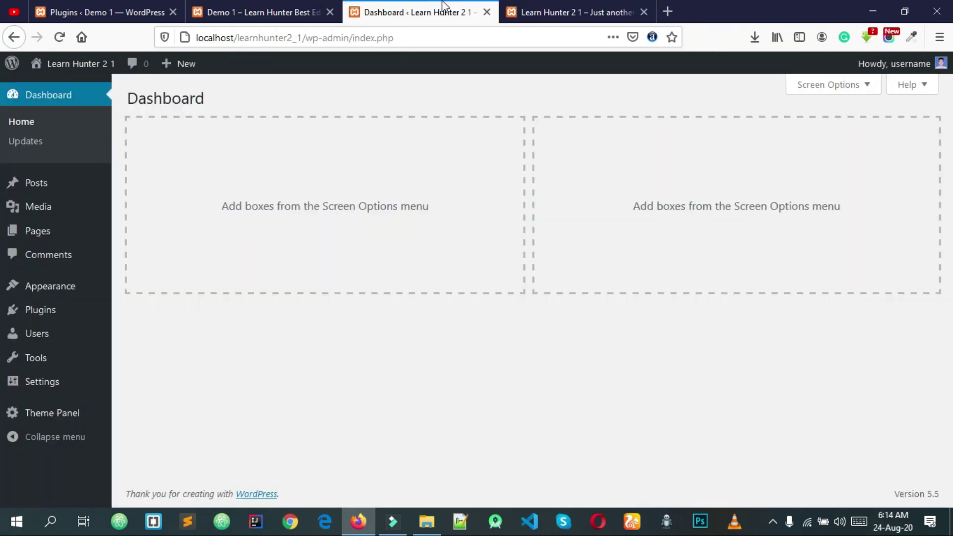
click(504, 12)
right_click(490, 120)
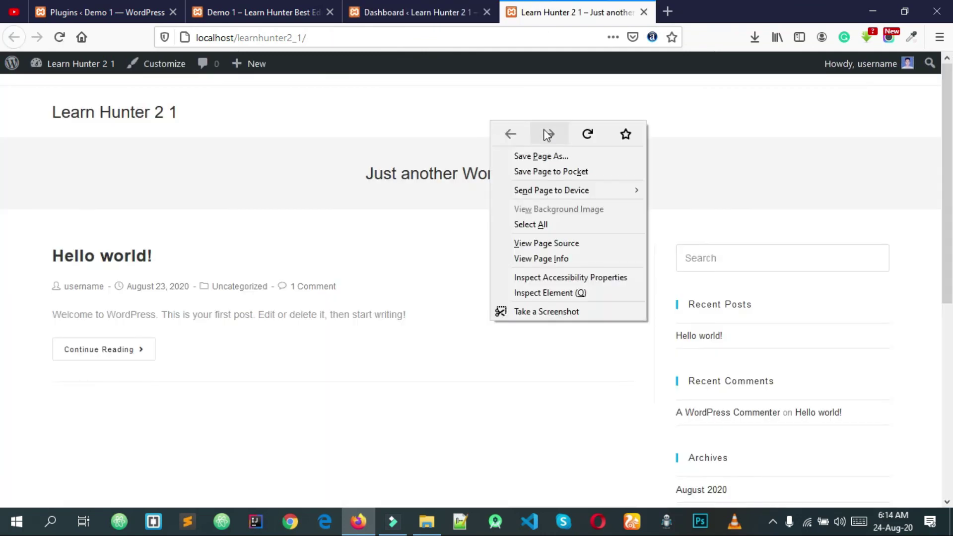
click(587, 133)
click(421, 18)
key(ctrl+Tab)
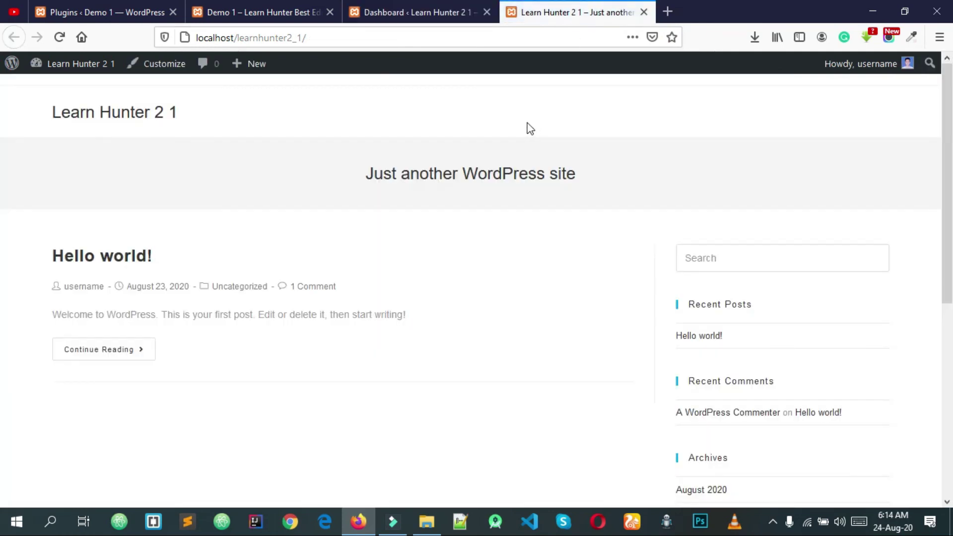
click(457, 10)
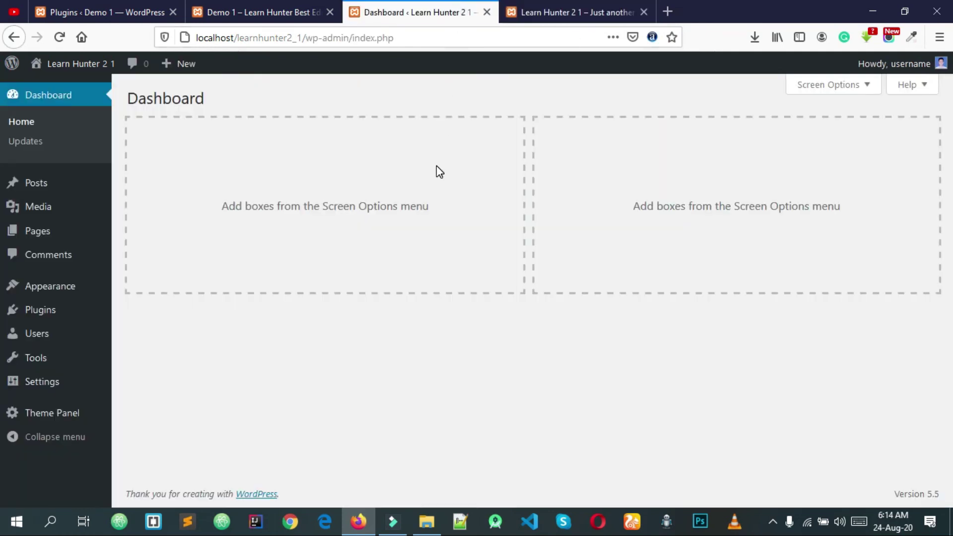